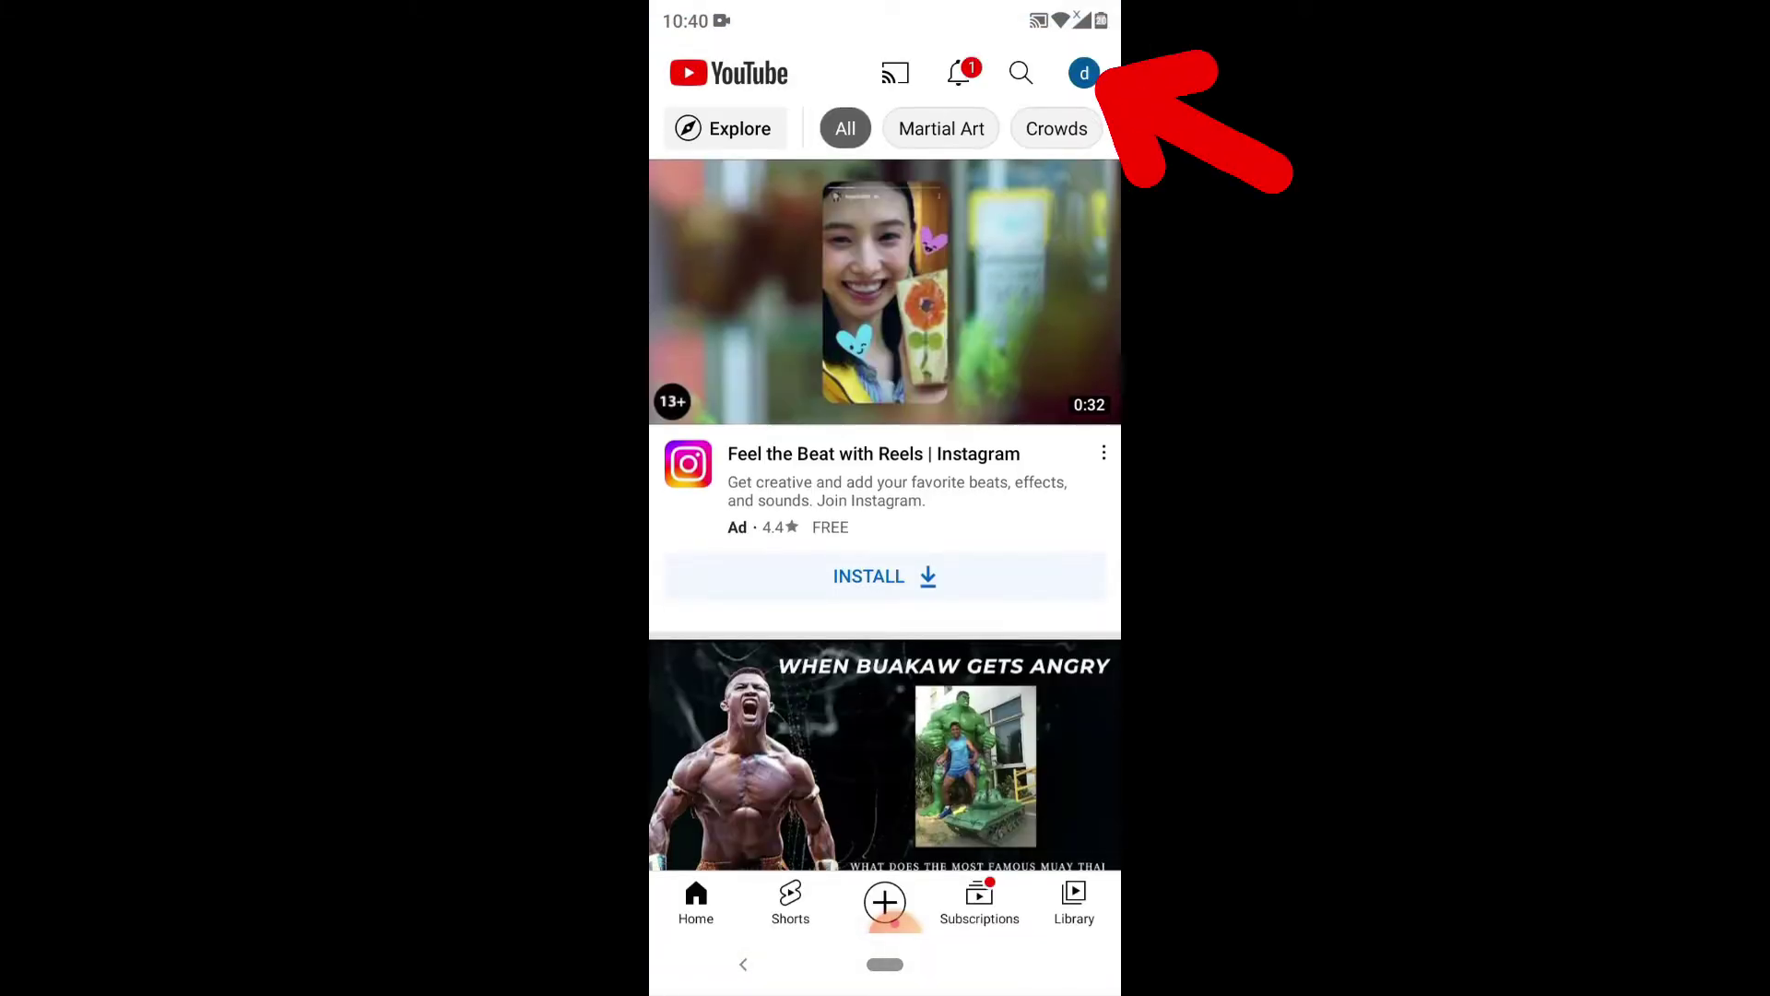
pyautogui.scroll(-1, 886, 484)
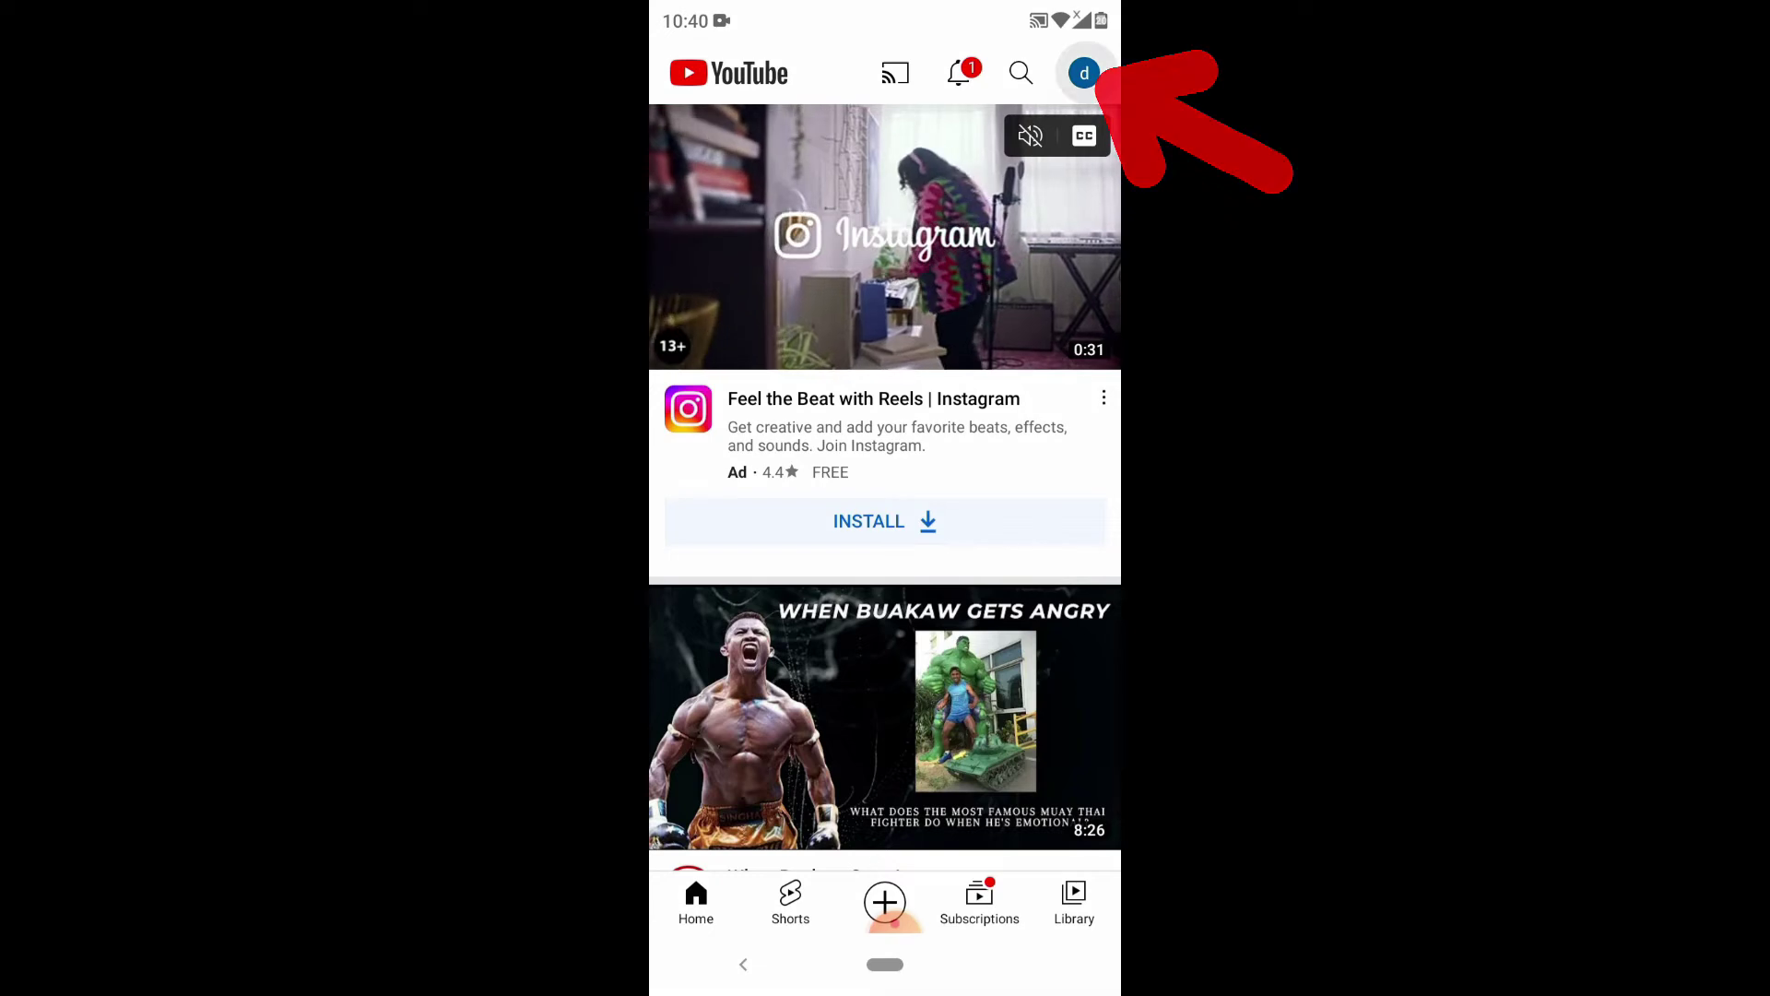
# Open the YouTube account menu from the profile avatar, then back out of it.
pyautogui.click(1084, 72)
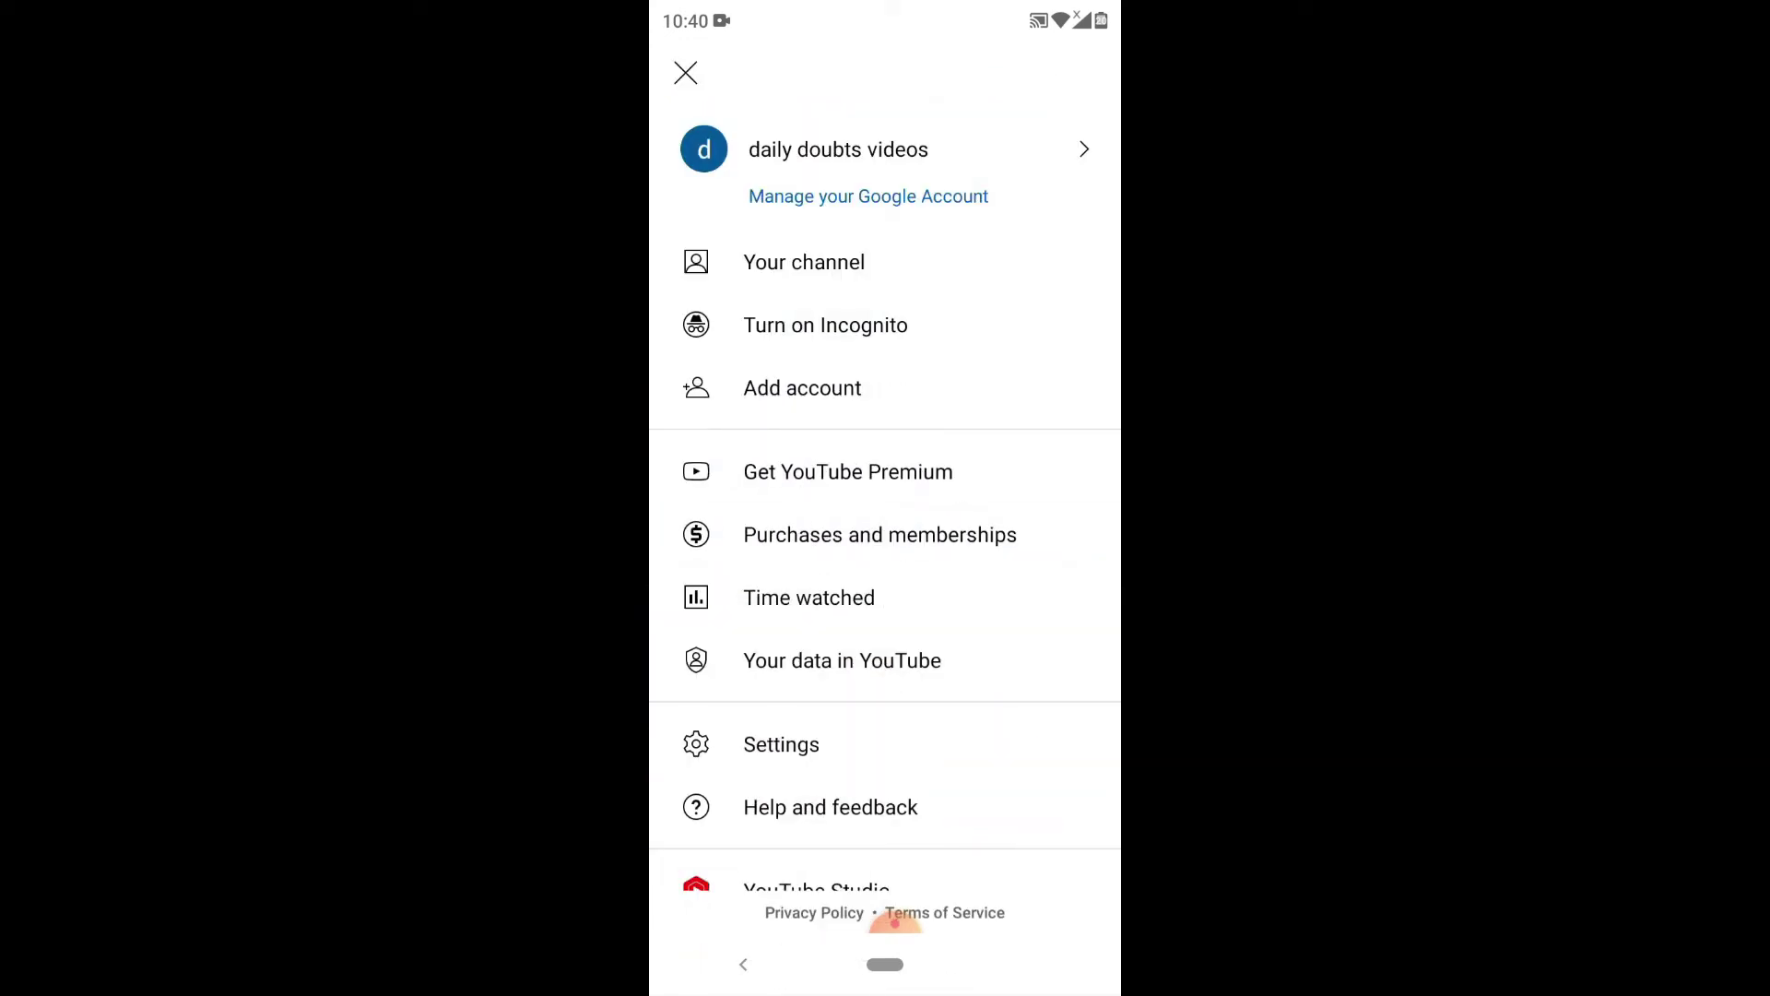
pyautogui.press('Escape')
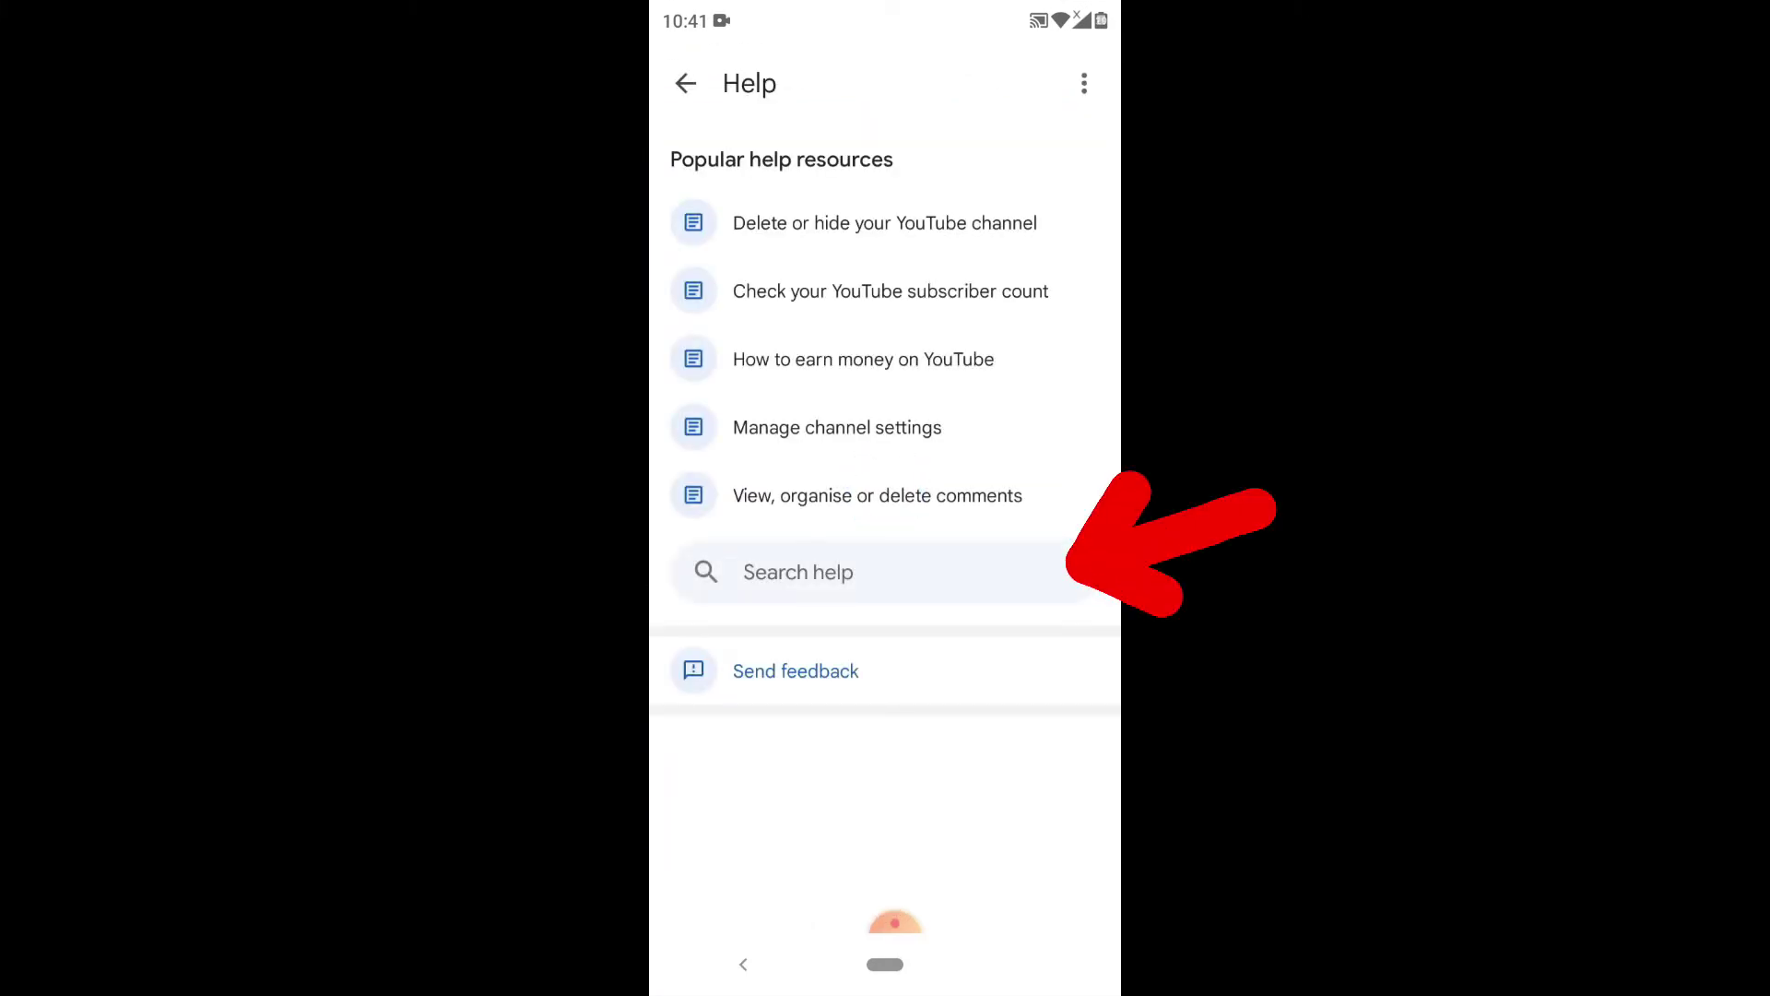
# Select the Search help field to begin searching for 'audio library'.
pyautogui.click(798, 571)
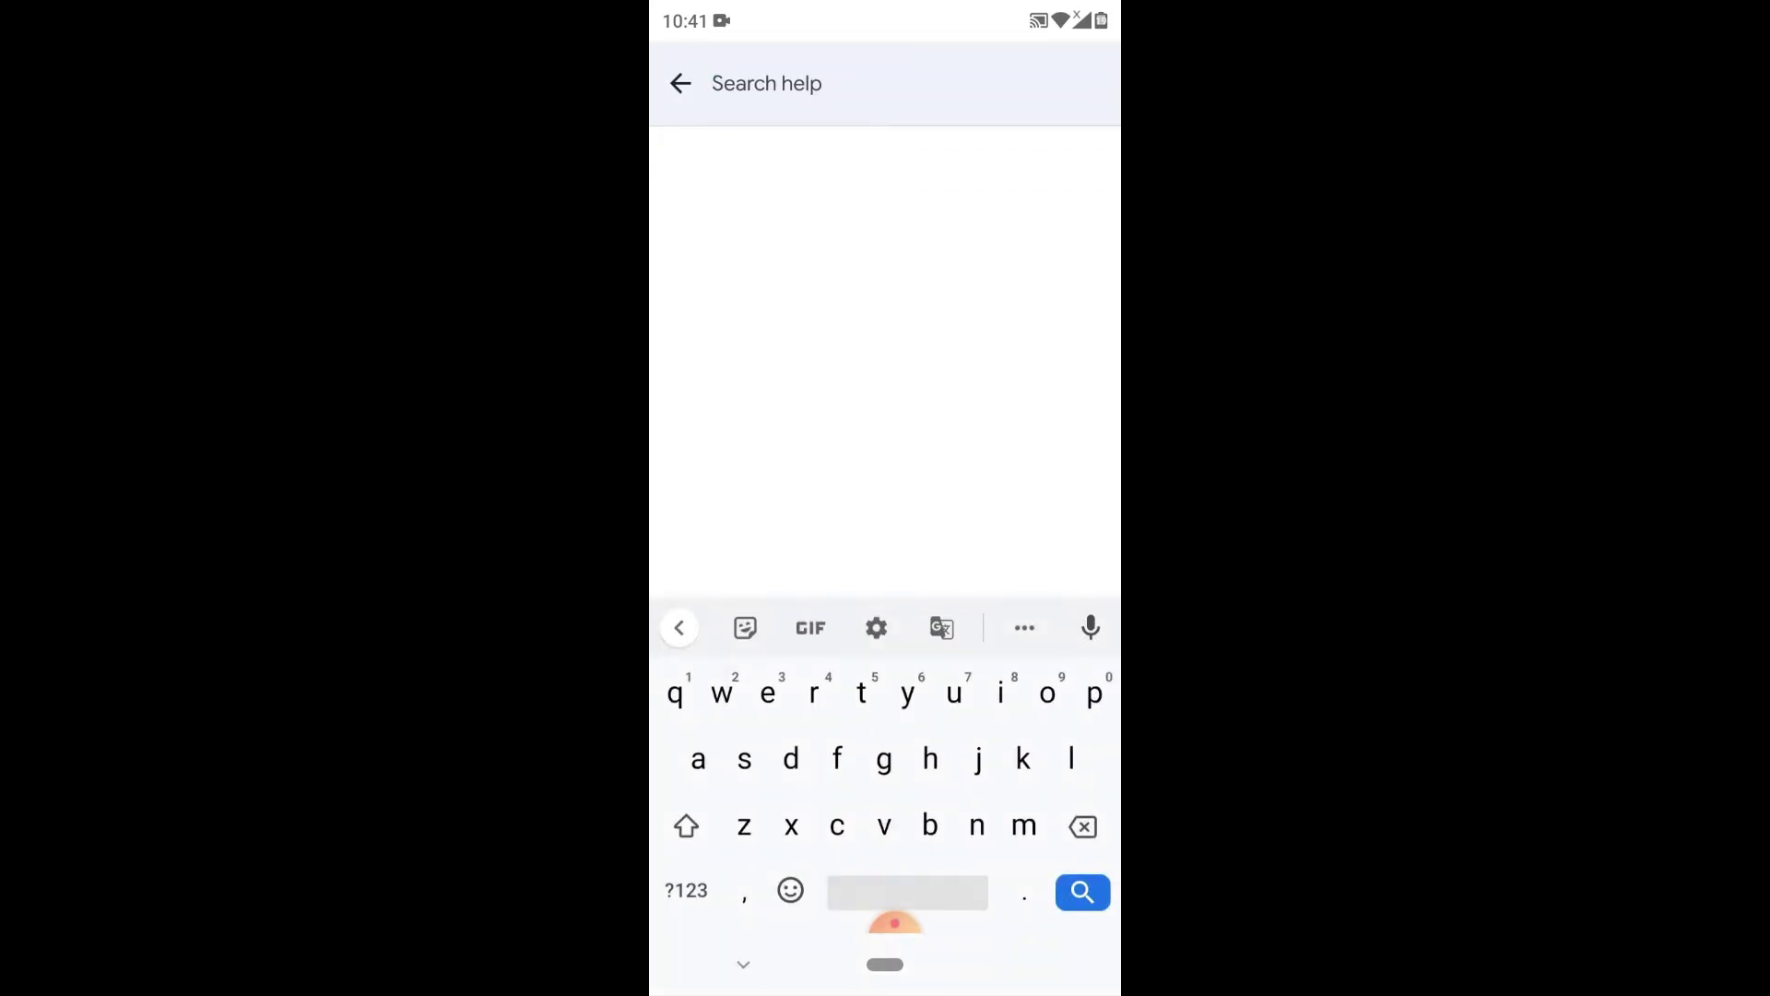
pyautogui.write('au')
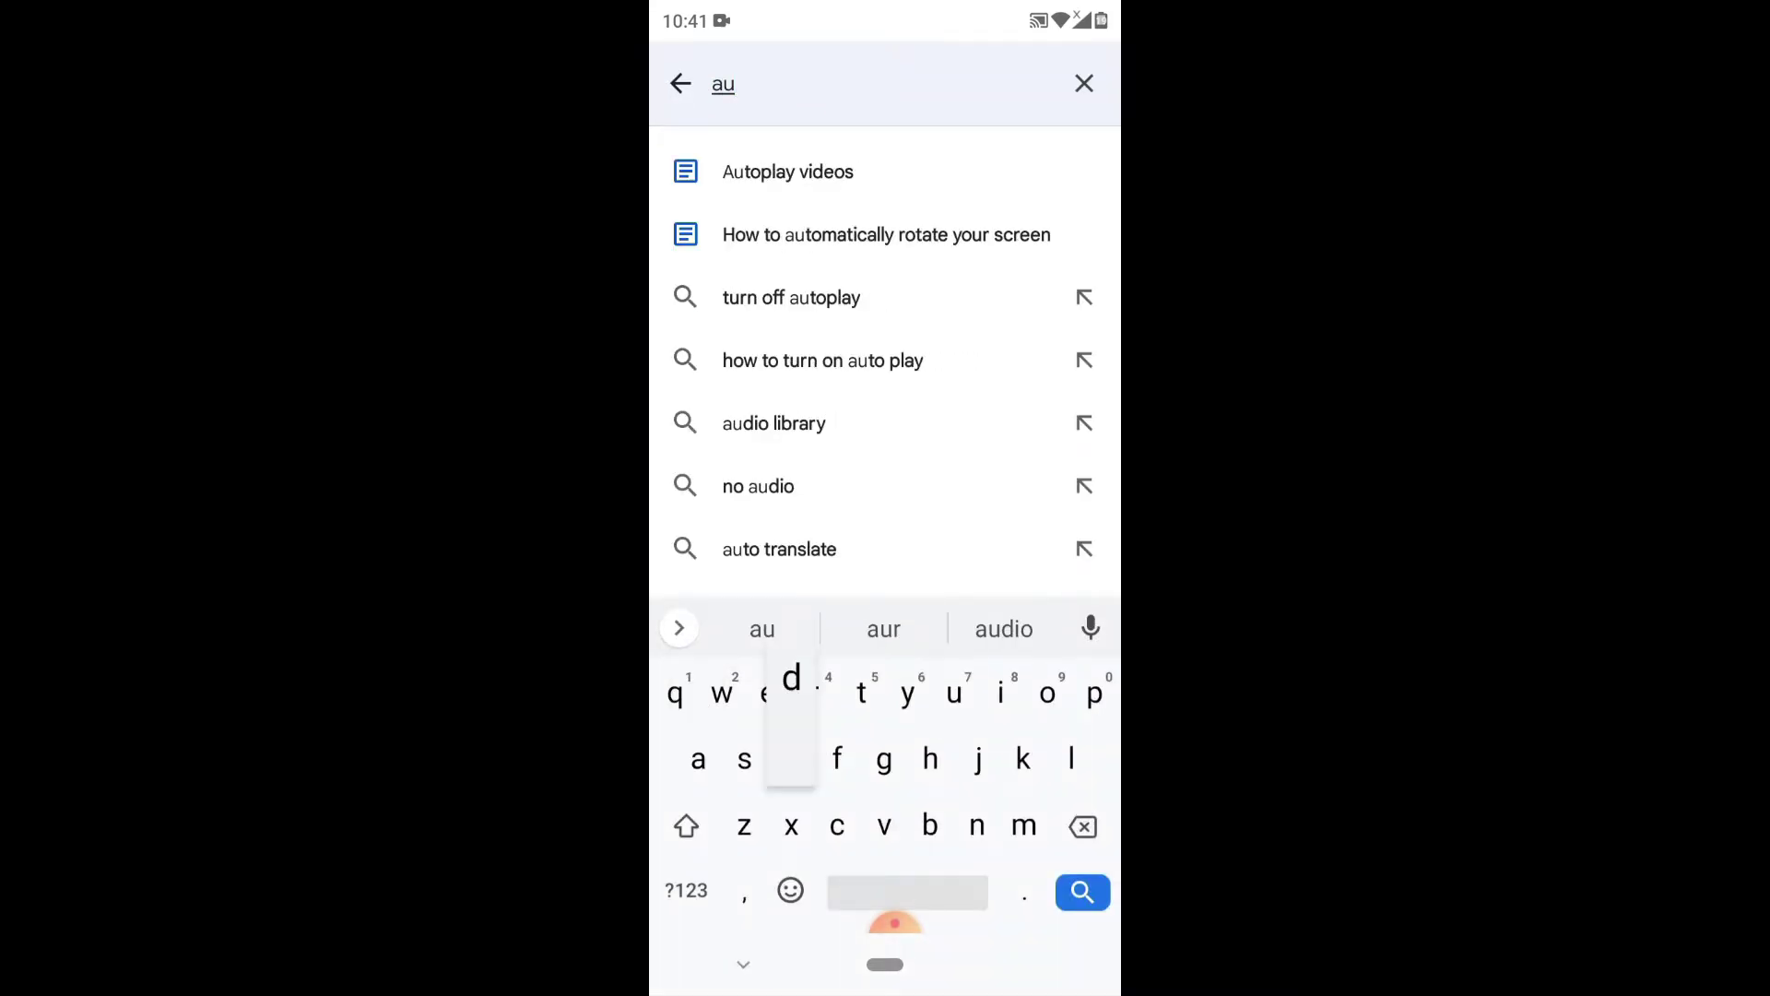
pyautogui.write('dio')
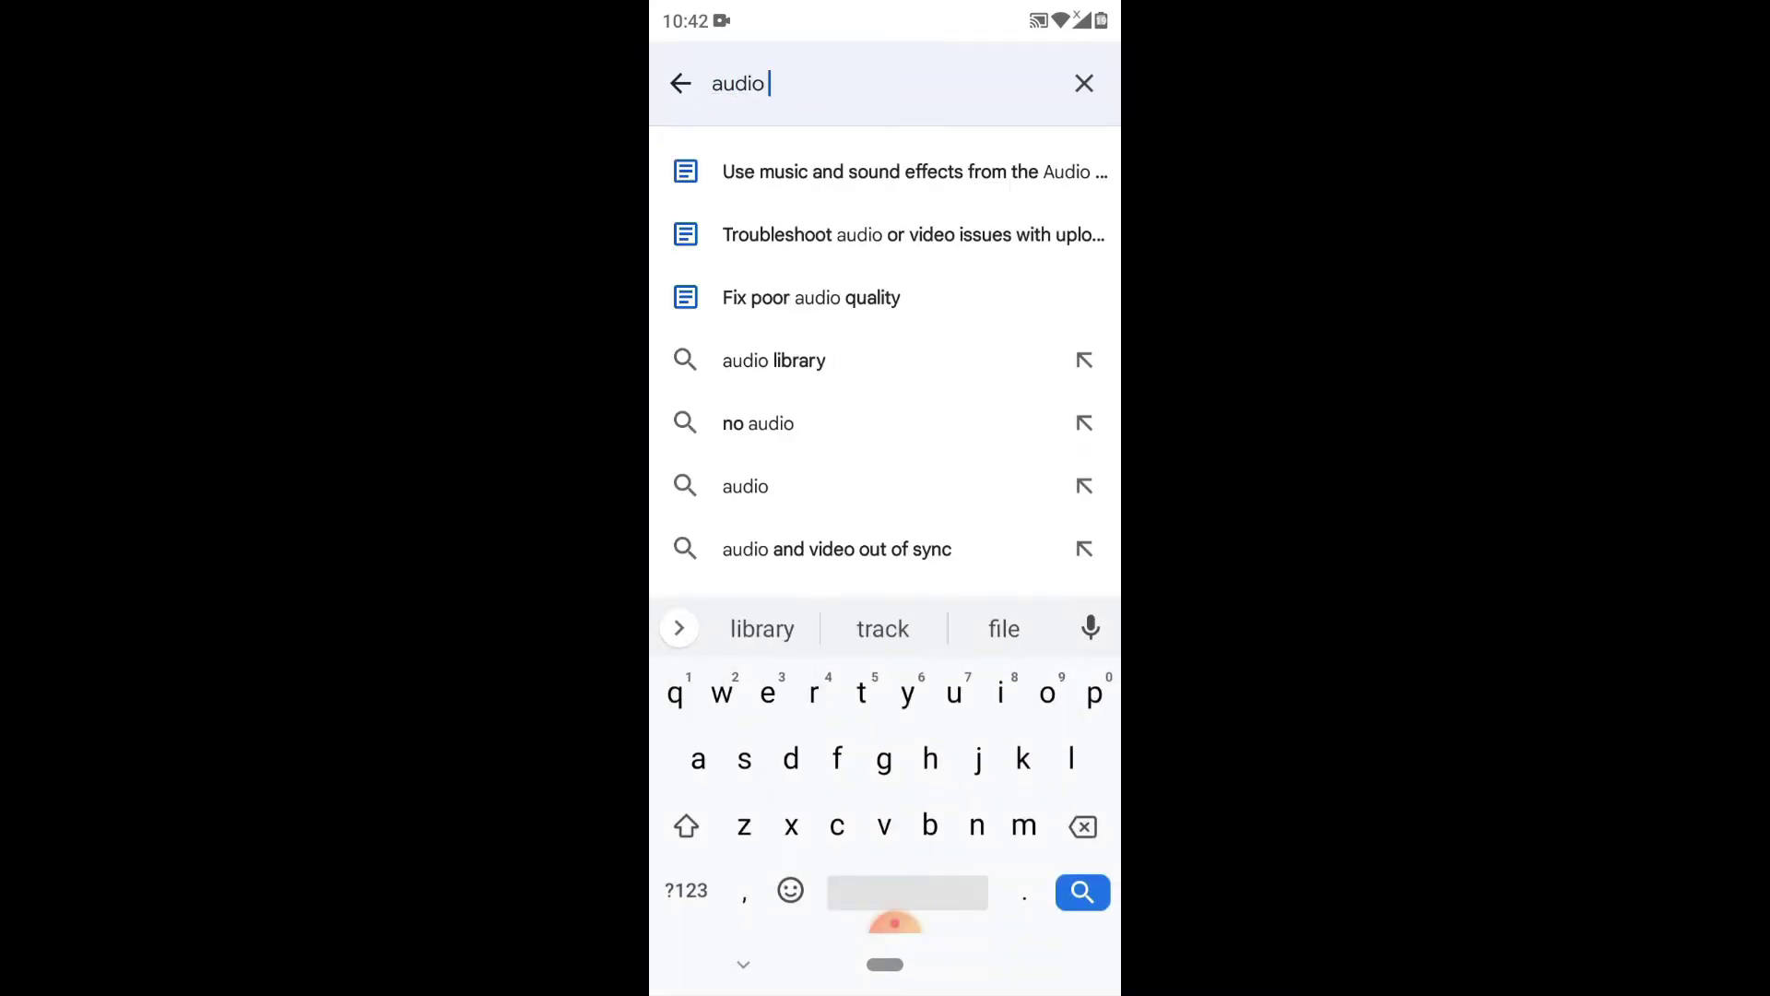
pyautogui.write(' library')
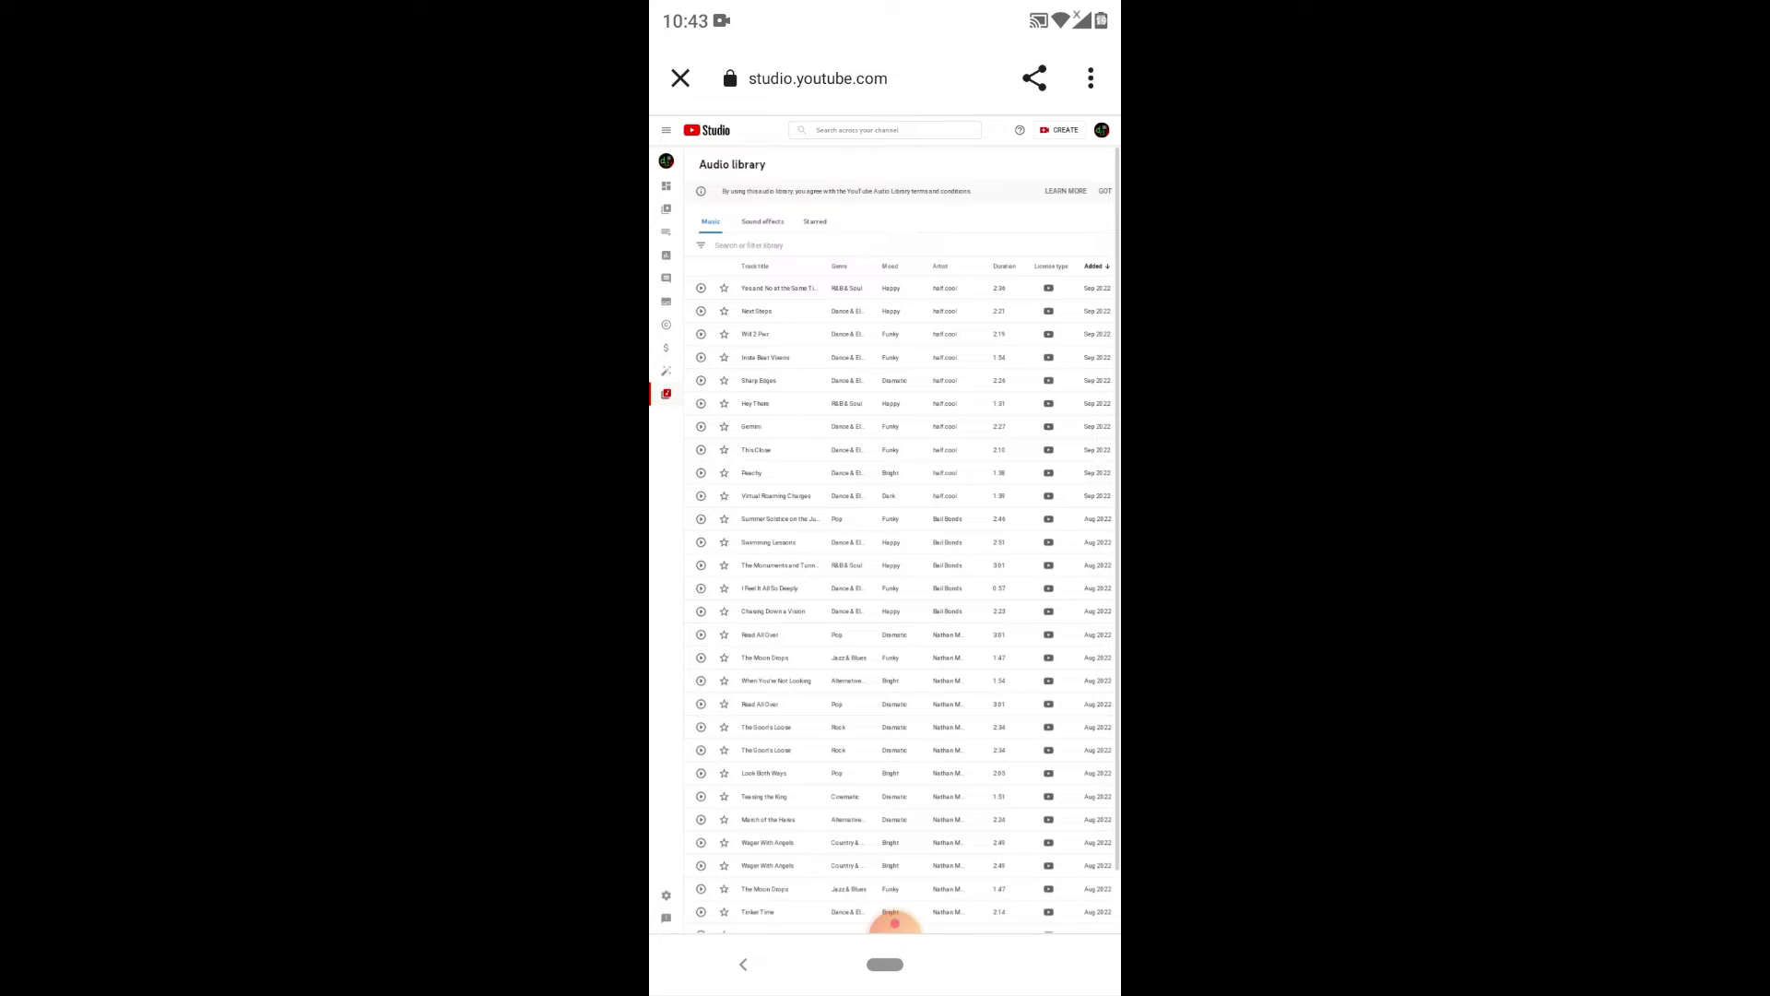
pyautogui.scroll(-1, 894, 923)
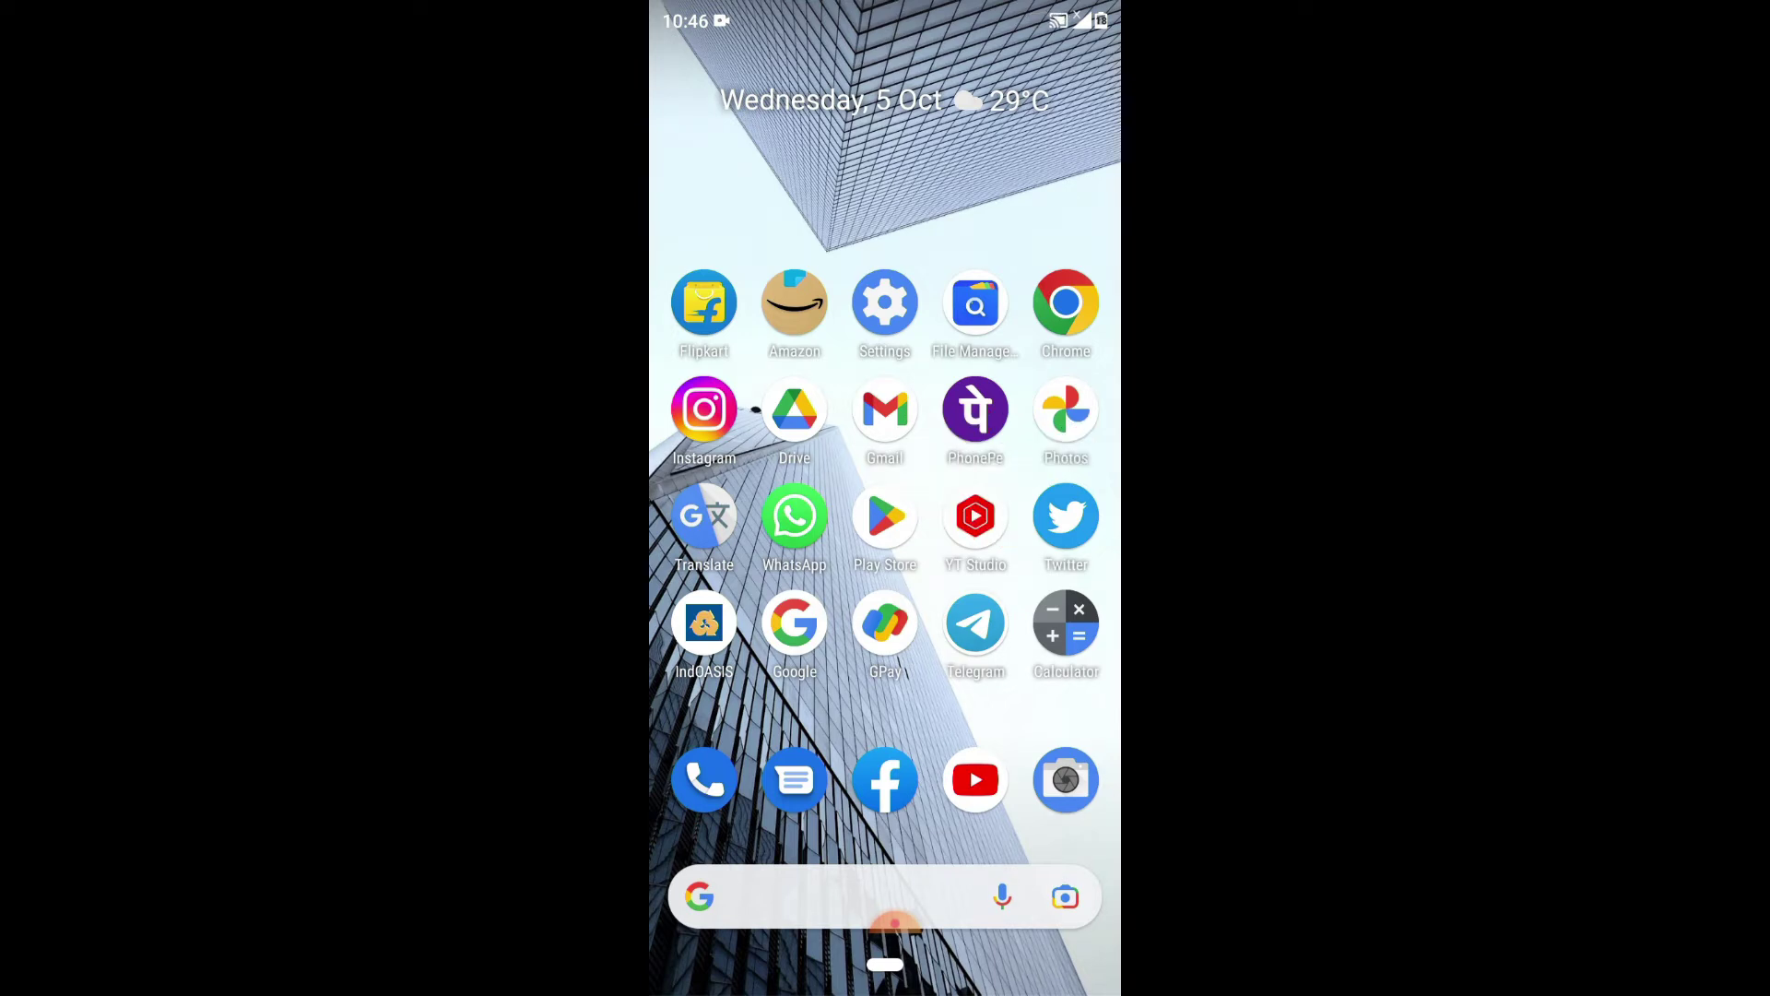
# Search the Play Store for 'inshot' and install Video Editor & Maker - InShot.
pyautogui.click(886, 515)
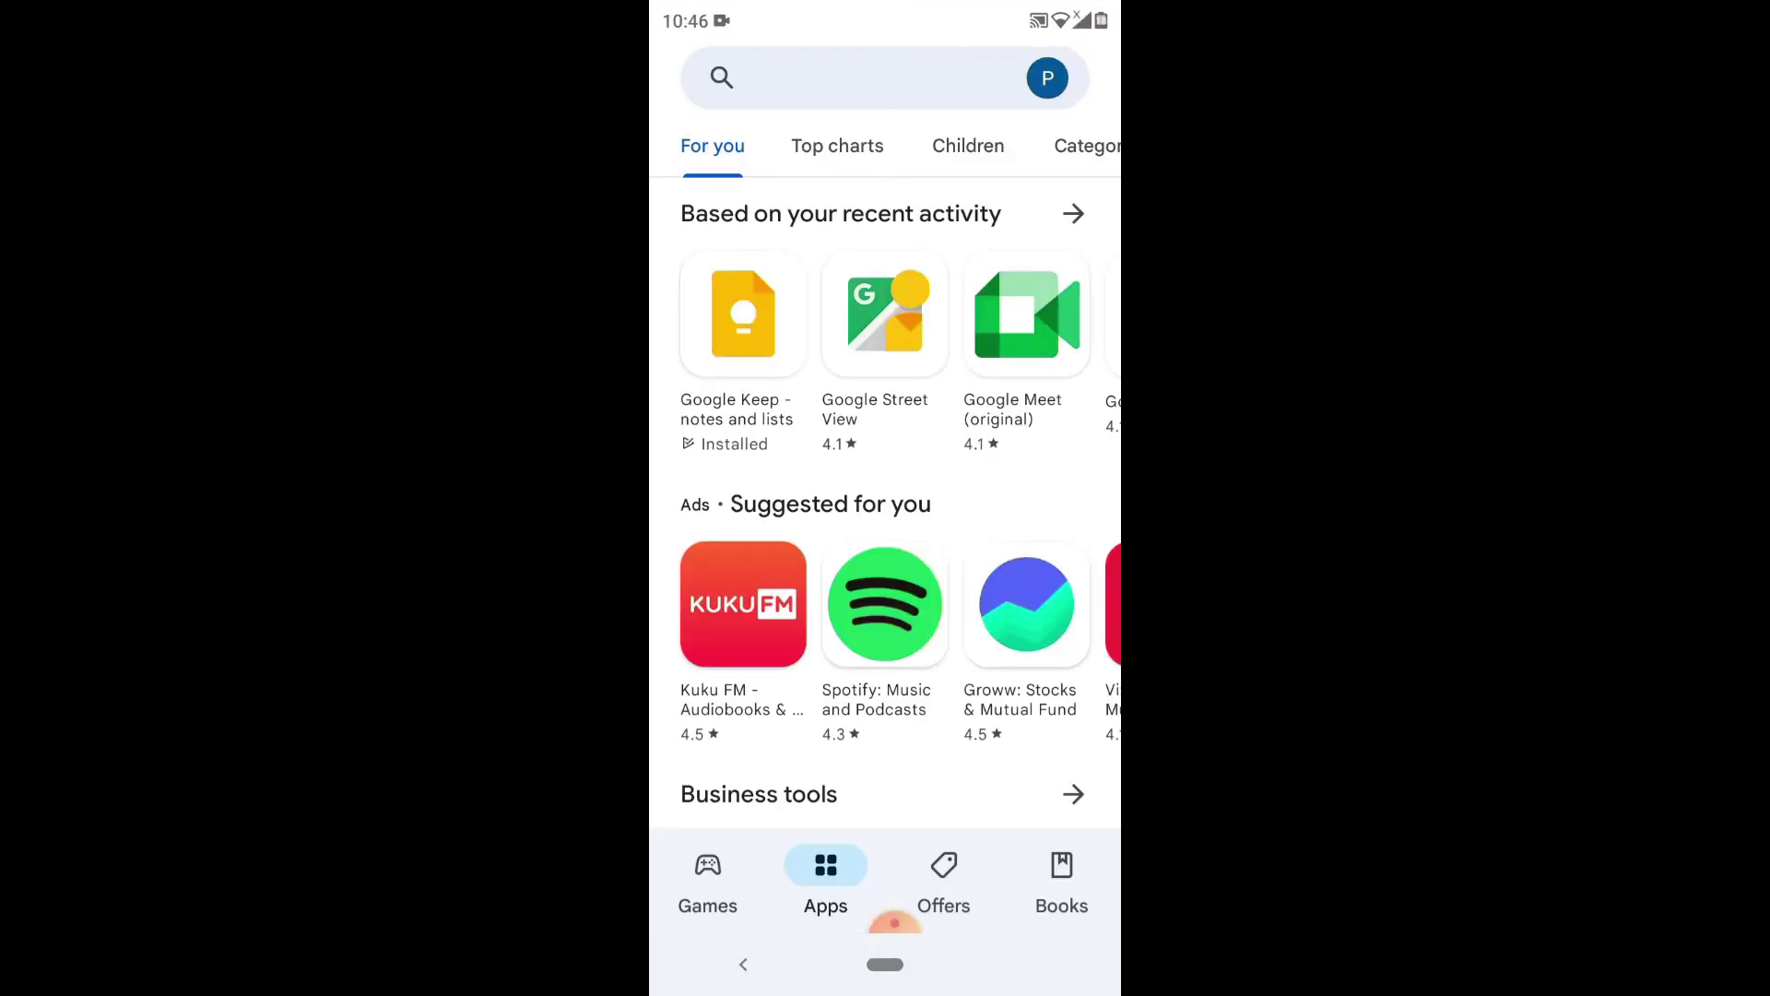
pyautogui.click(829, 77)
pyautogui.write('in')
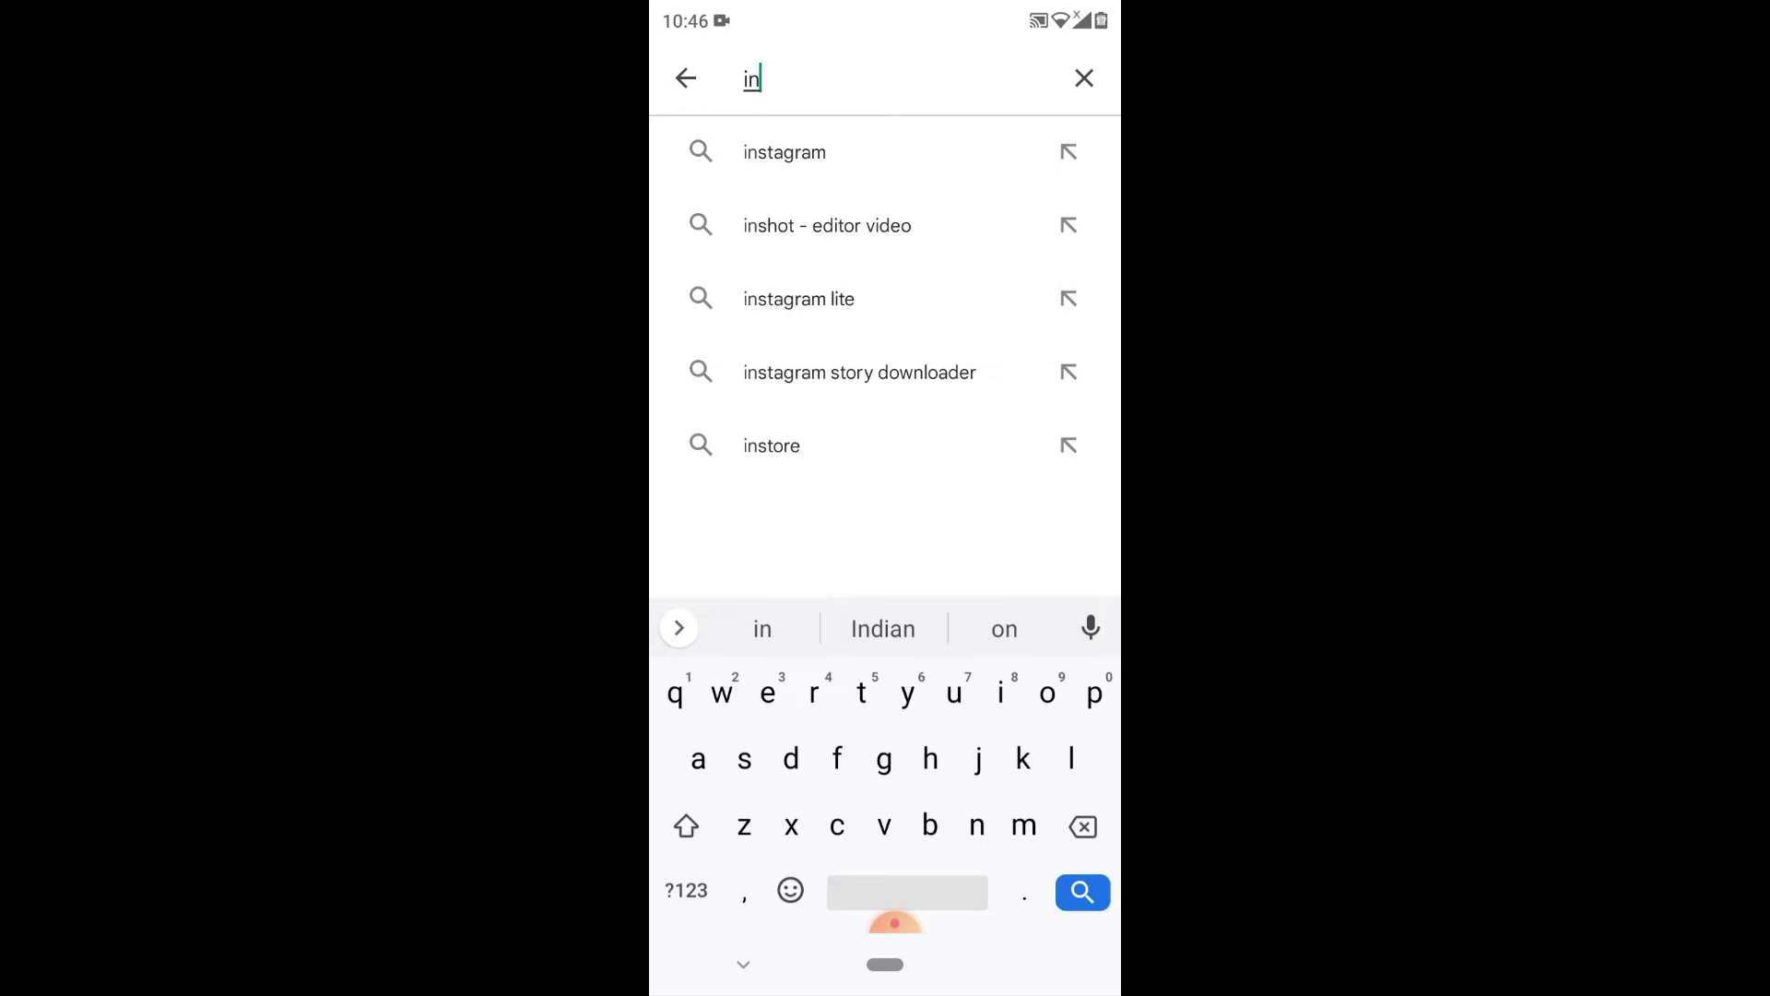
pyautogui.write('shot')
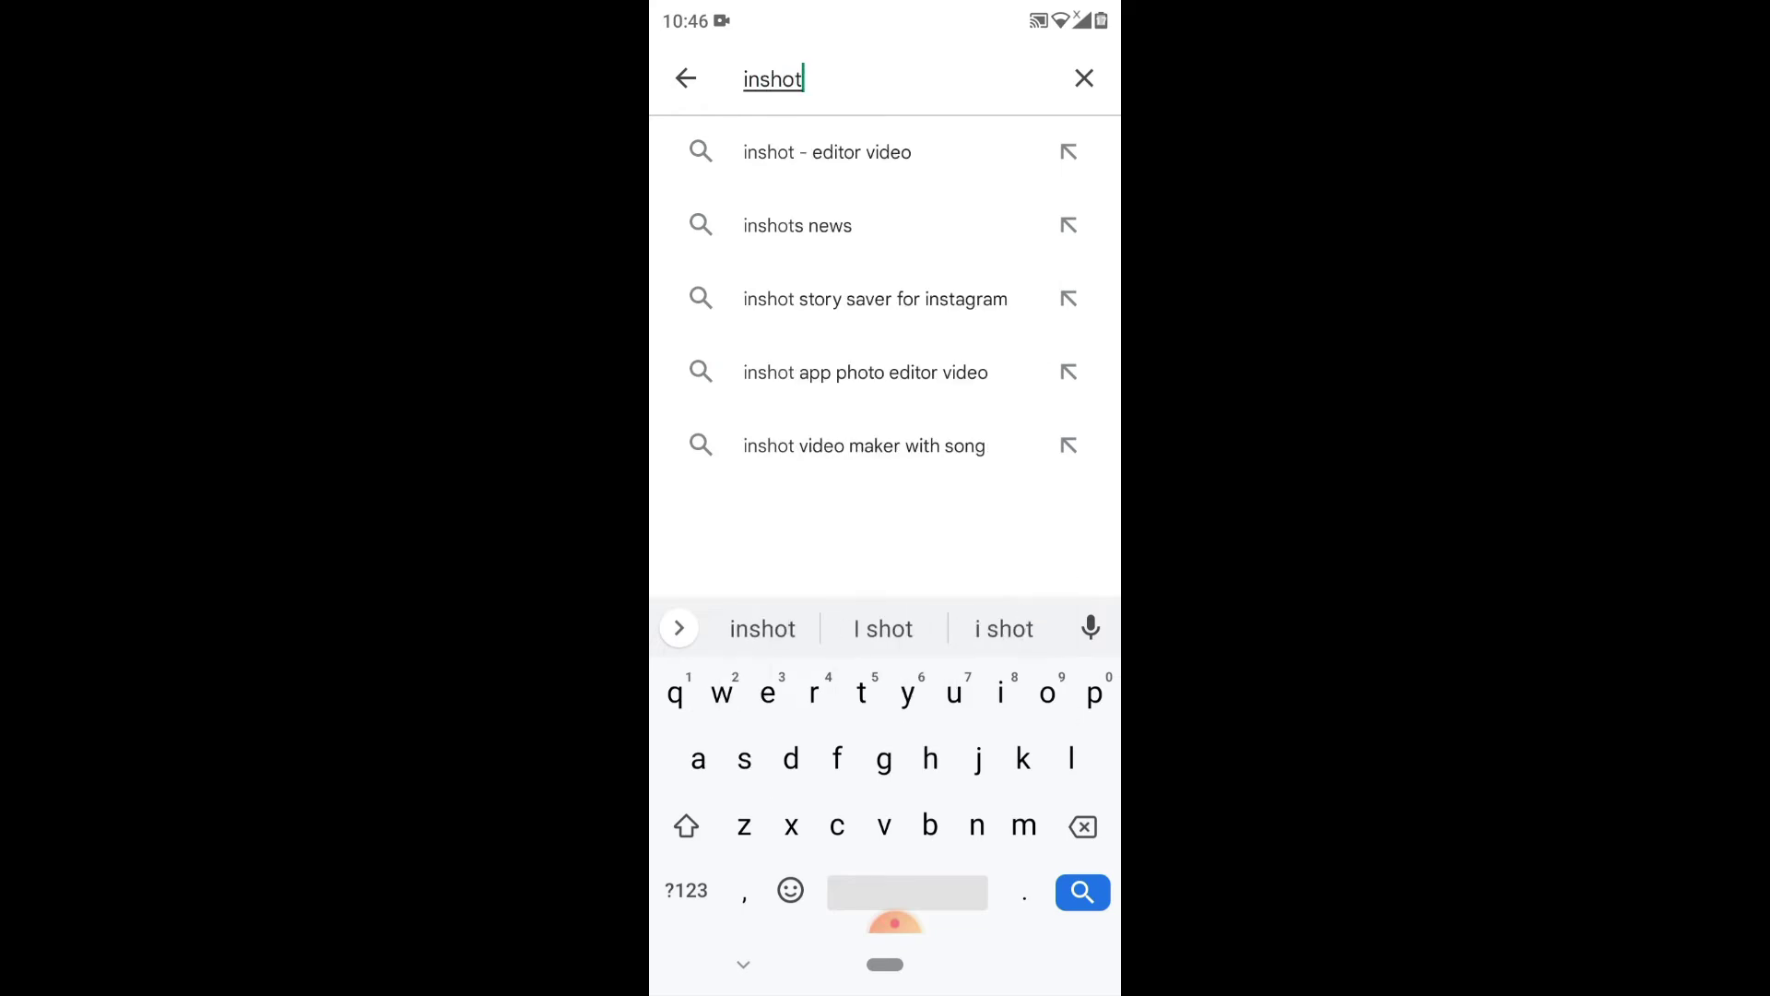
pyautogui.press('Return')
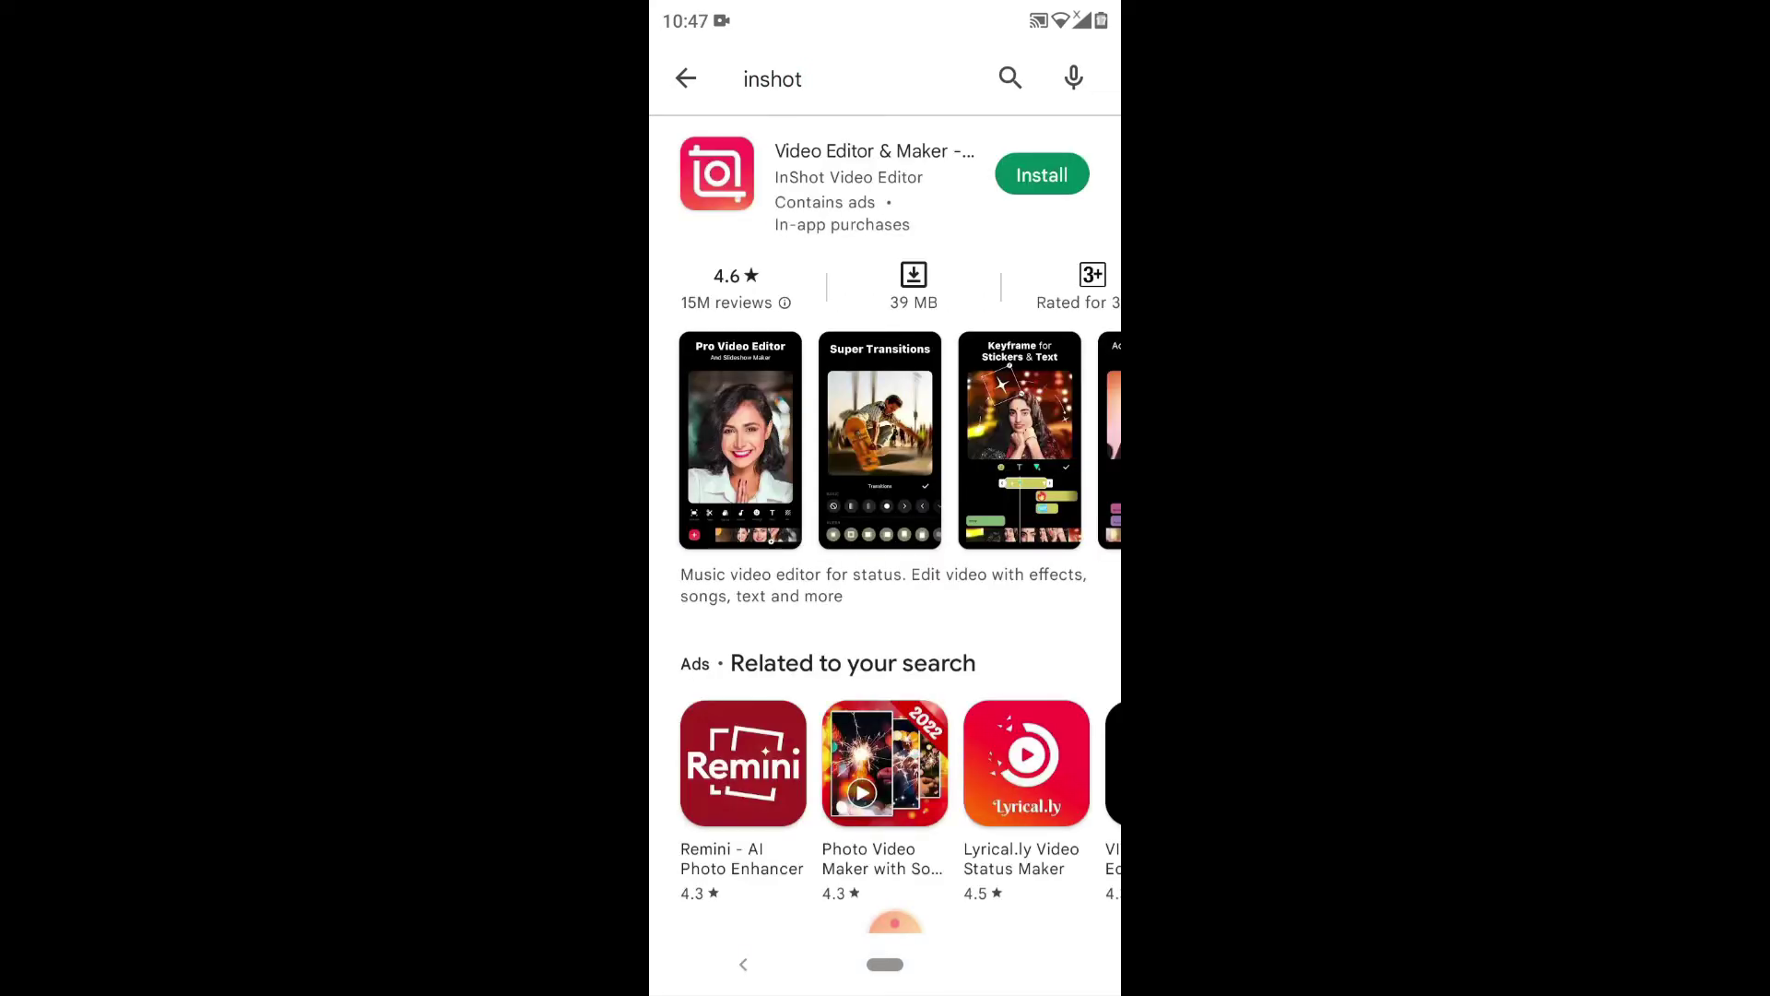
pyautogui.click(857, 180)
pyautogui.click(885, 410)
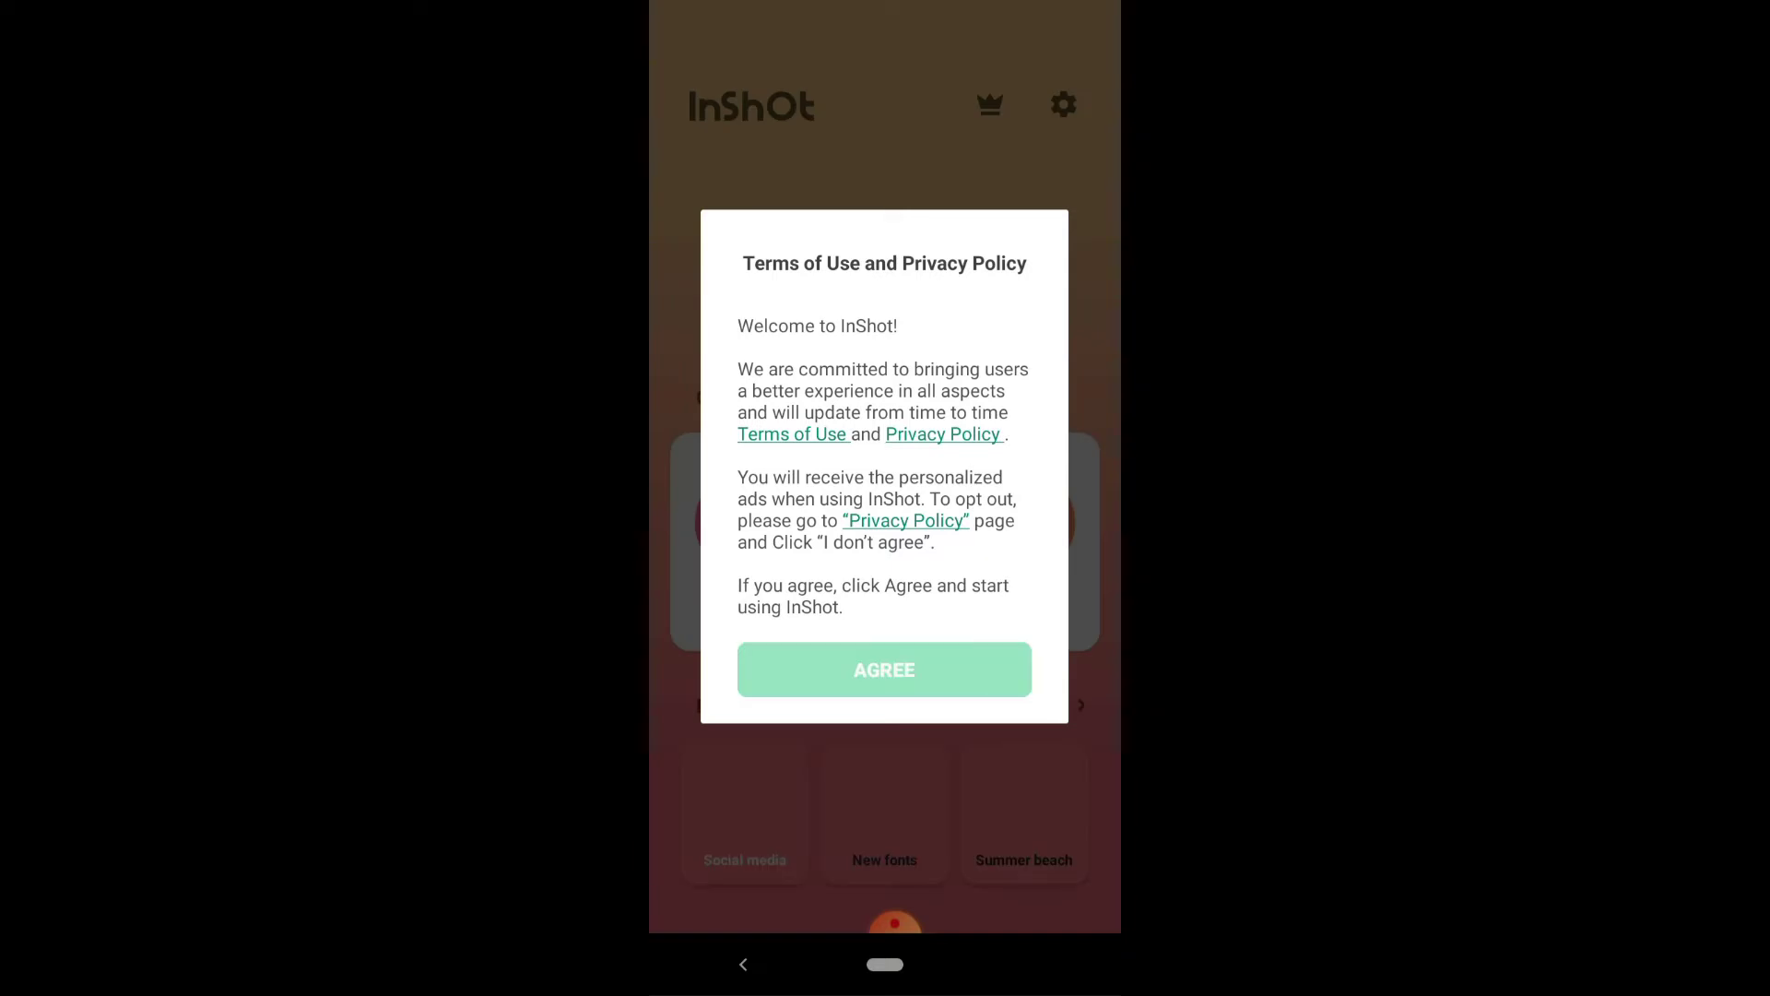
# Accept InShot's terms and start a new video project with media access allowed.
pyautogui.click(884, 669)
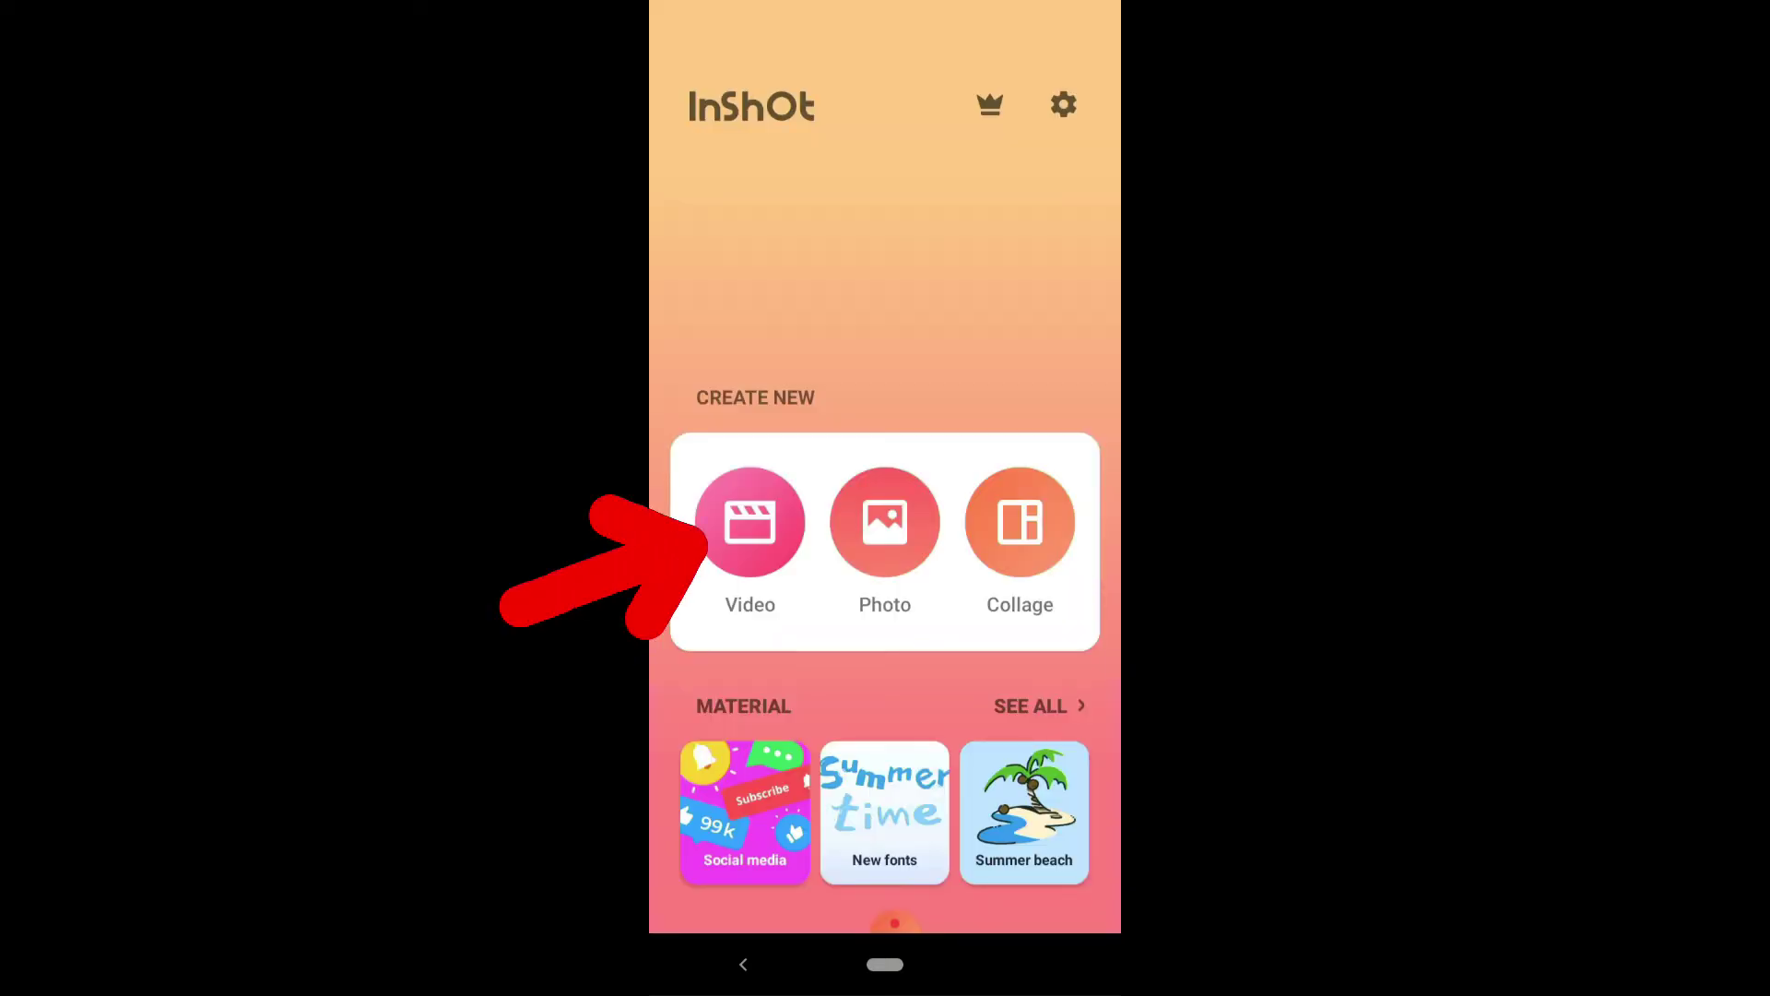
pyautogui.click(750, 521)
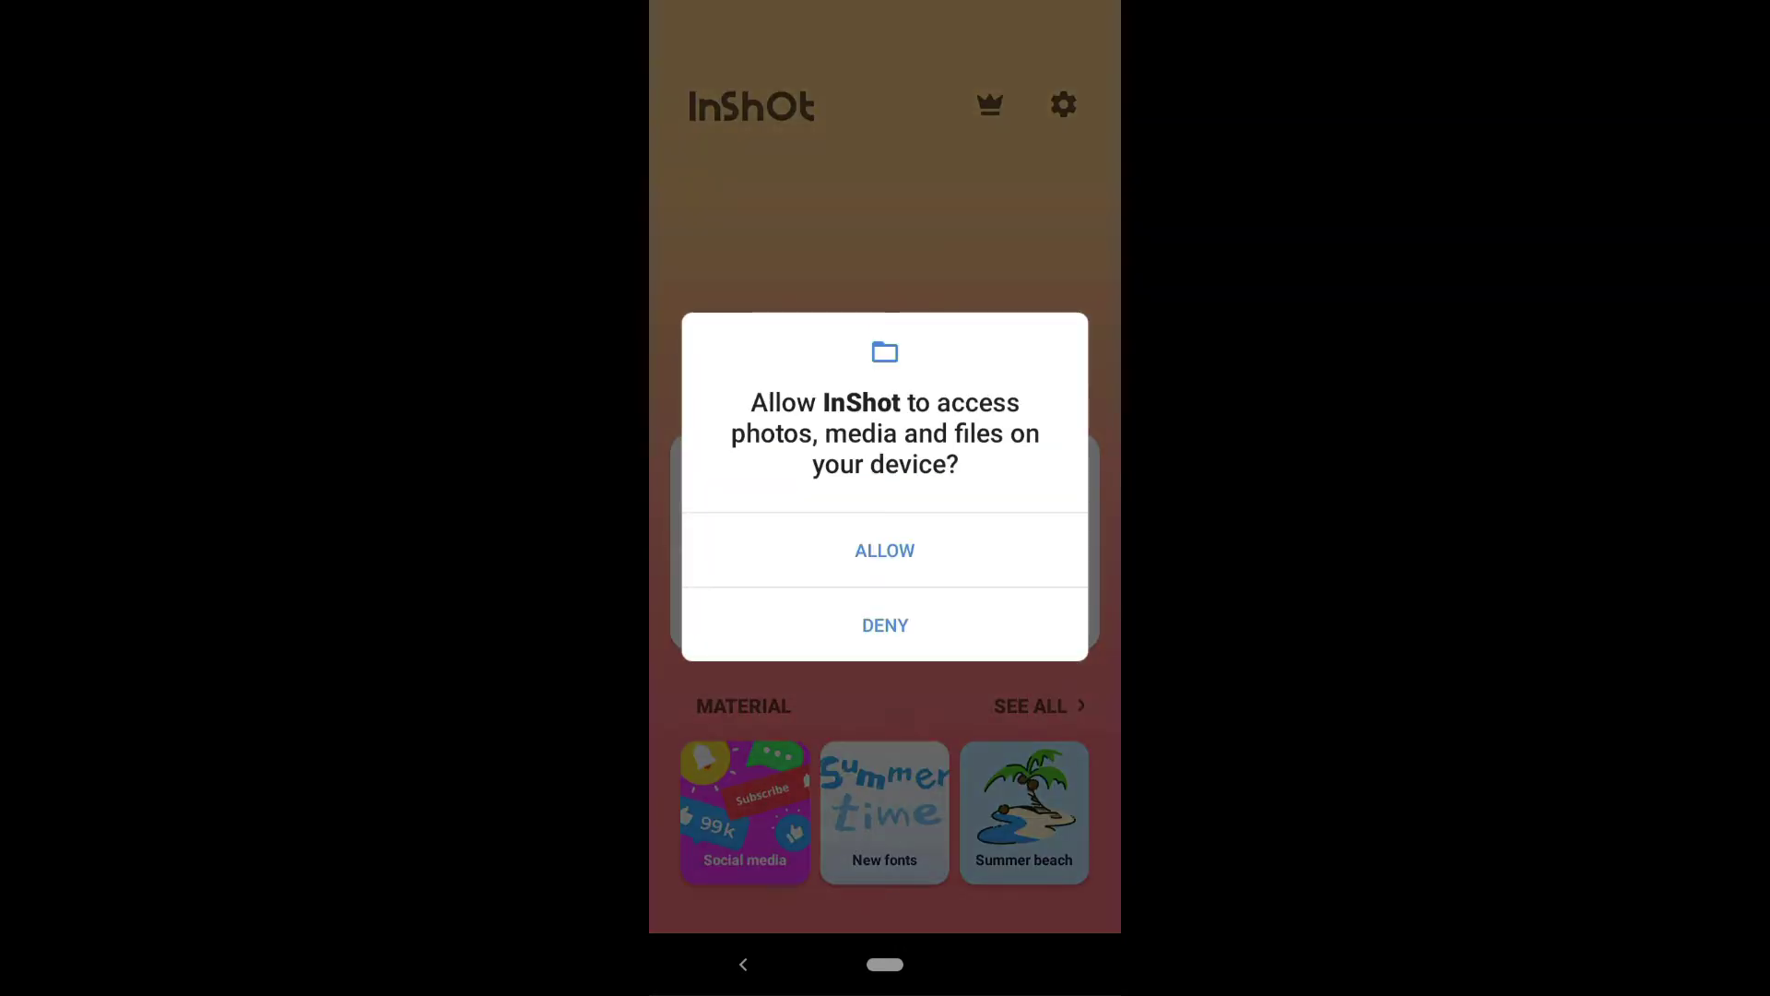
pyautogui.click(885, 550)
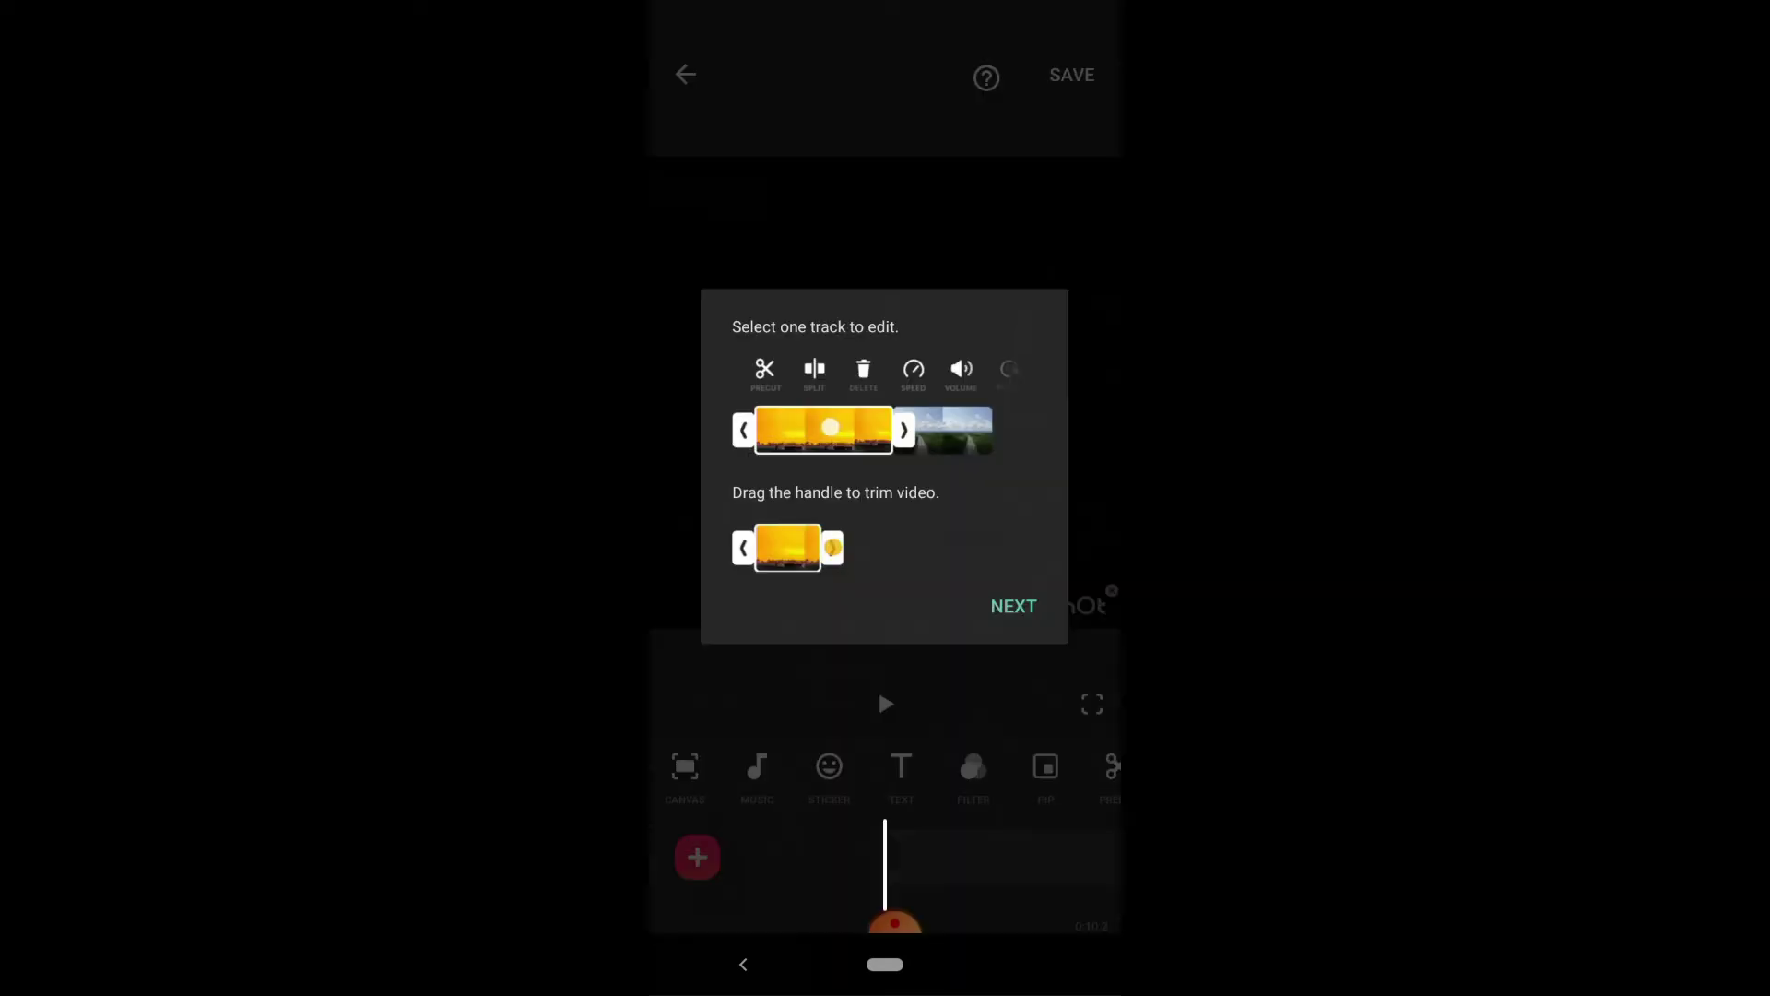
# Dismiss the editor tips and bring up the InShot watermark-removal offer.
pyautogui.click(1011, 603)
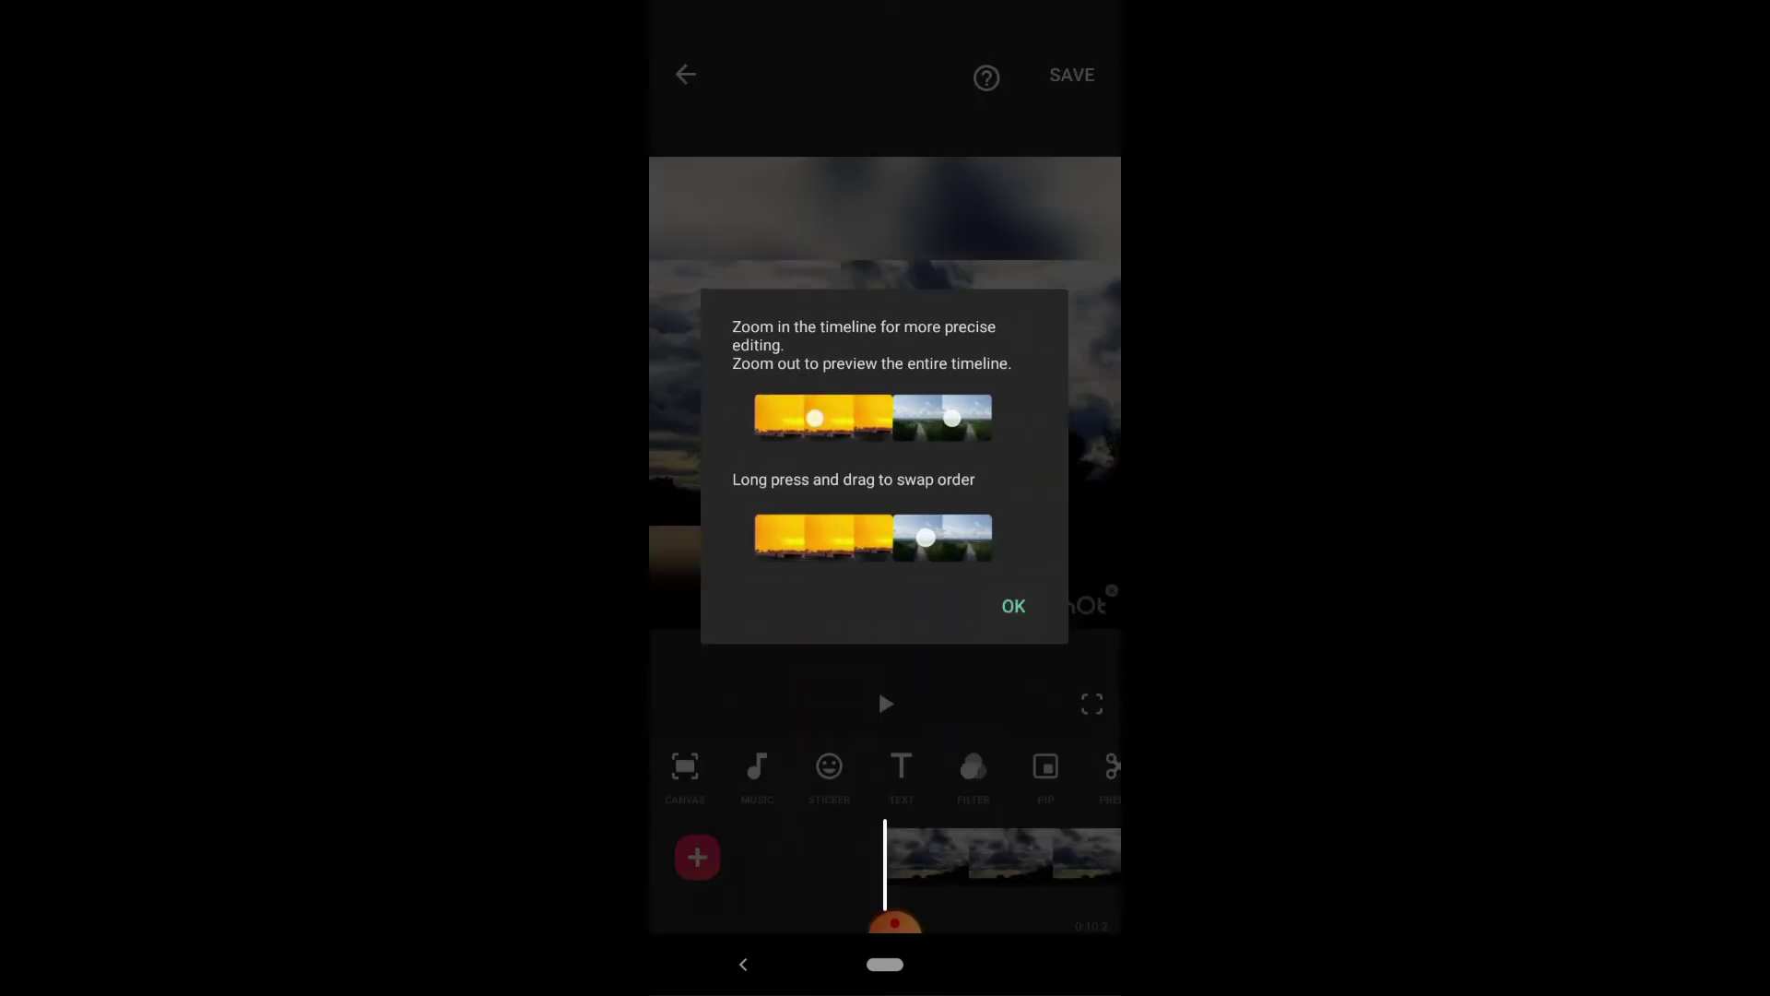
pyautogui.click(1014, 605)
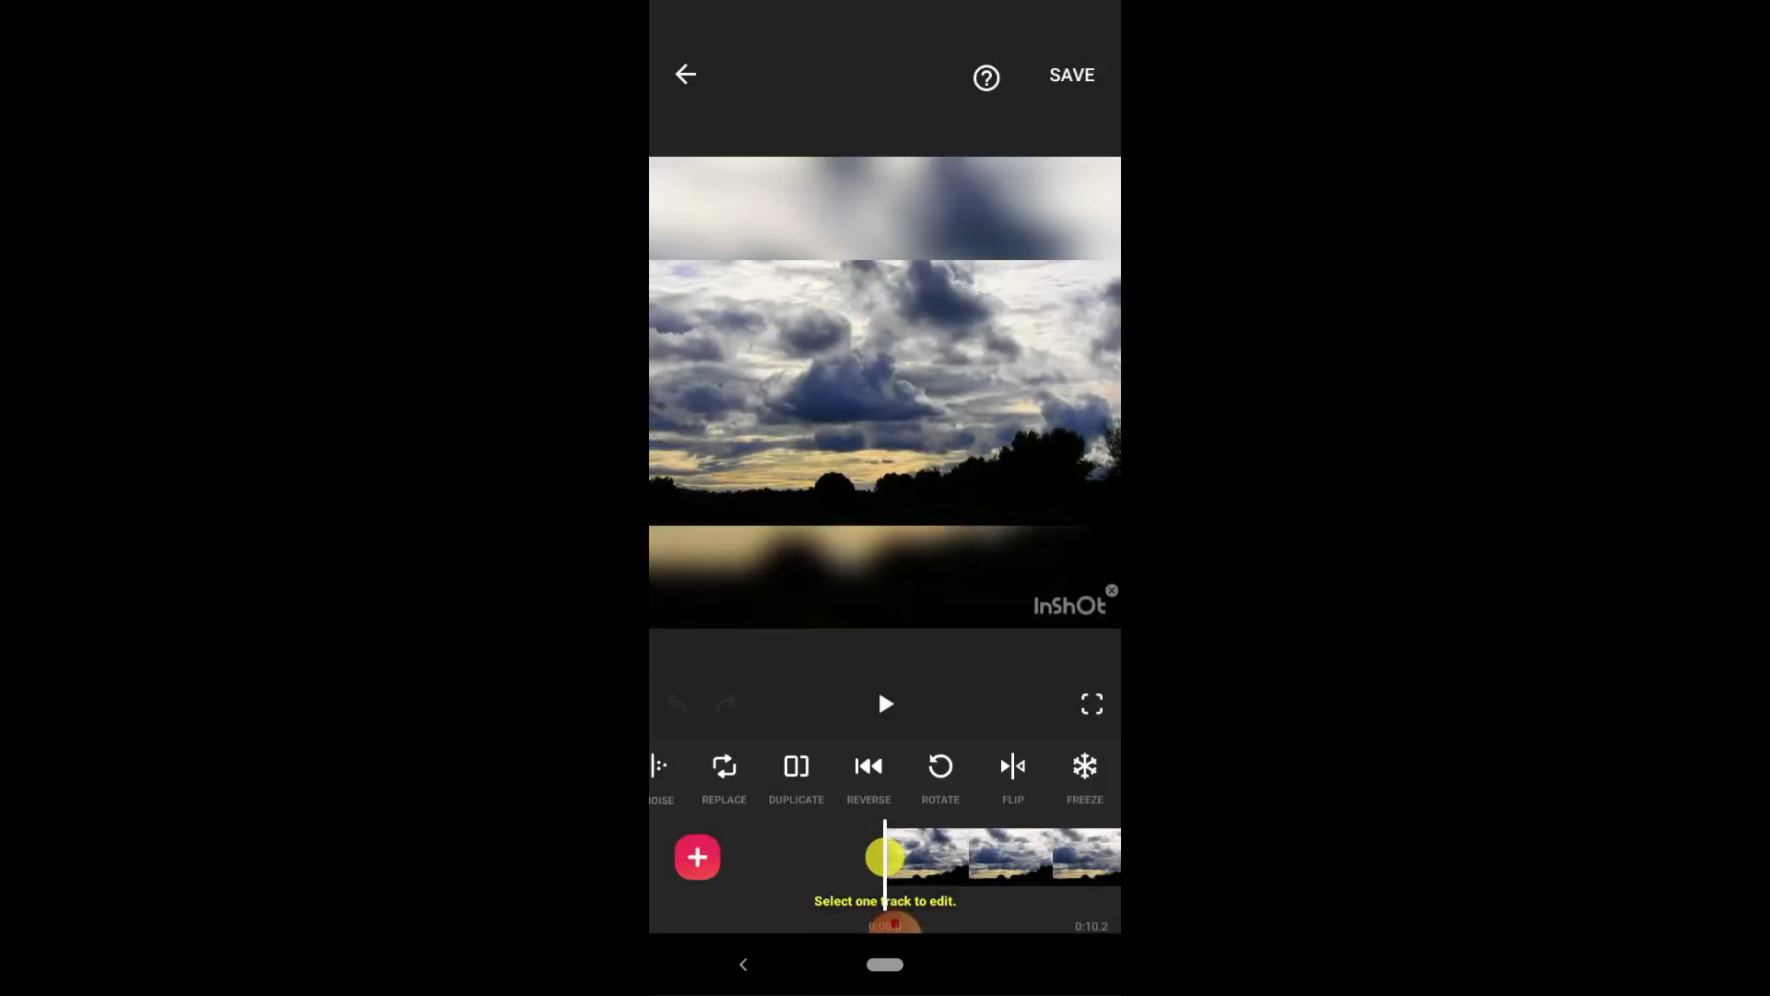
pyautogui.click(1111, 591)
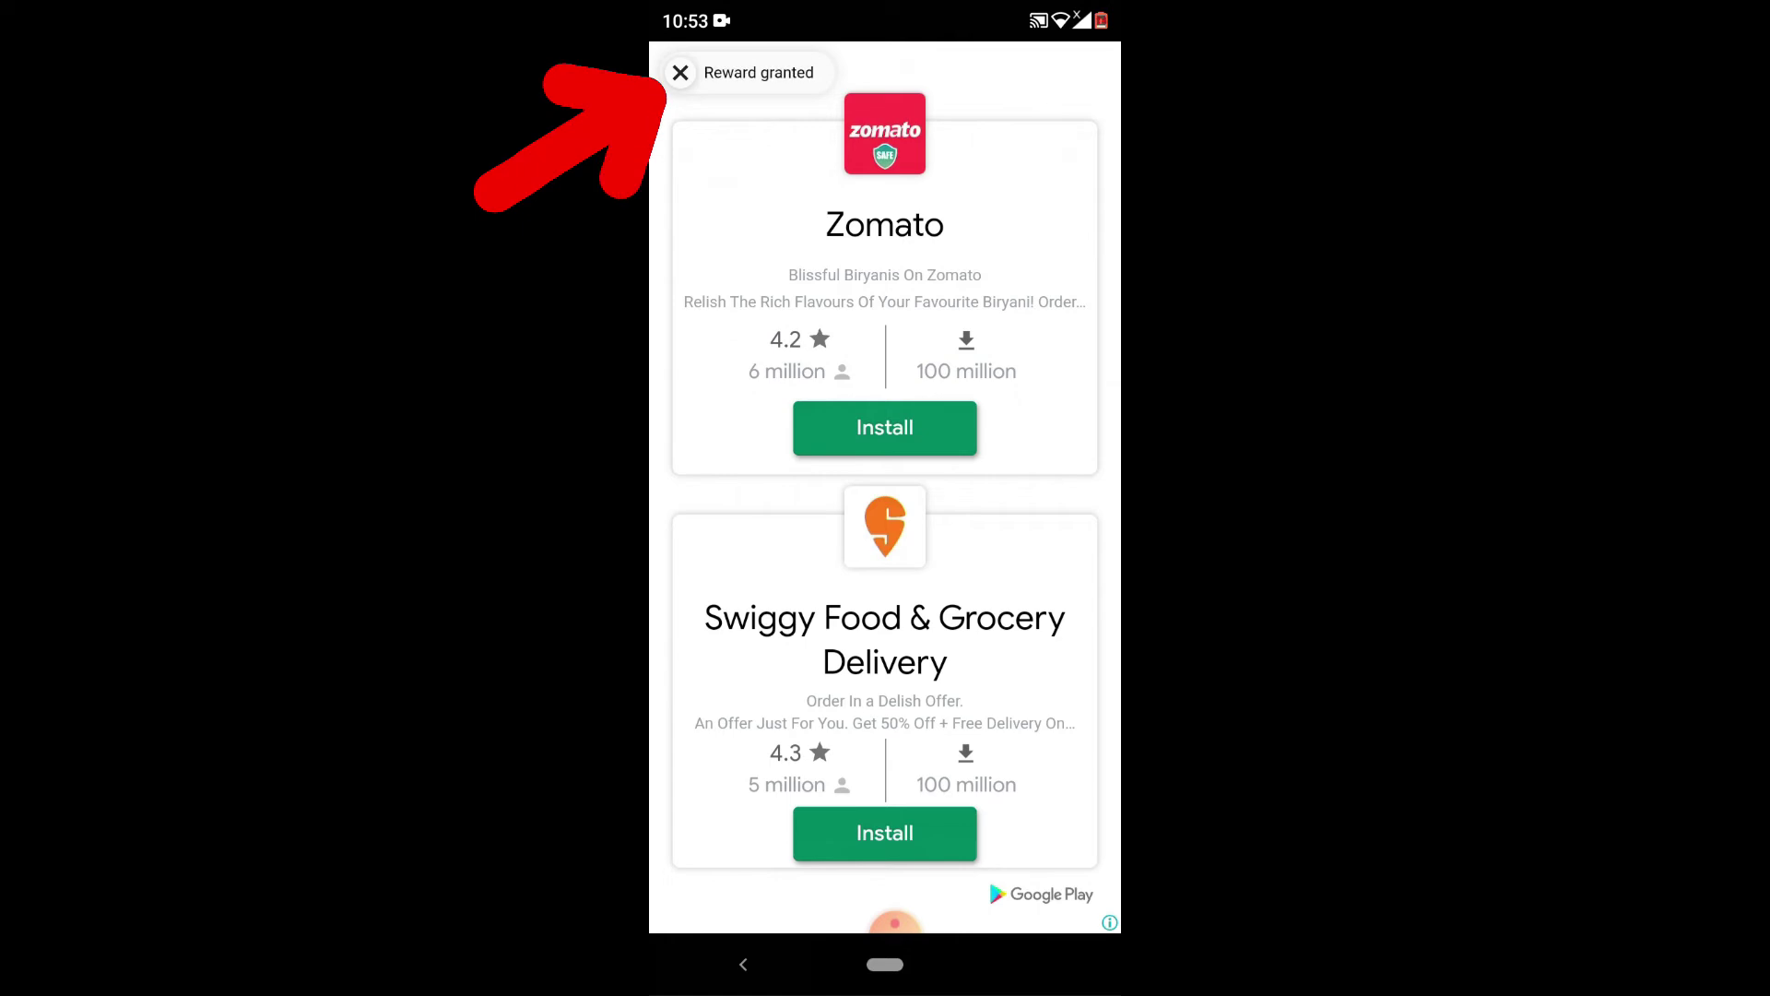
# Close the finished rewarded ad so the watermark removal is granted.
pyautogui.click(680, 73)
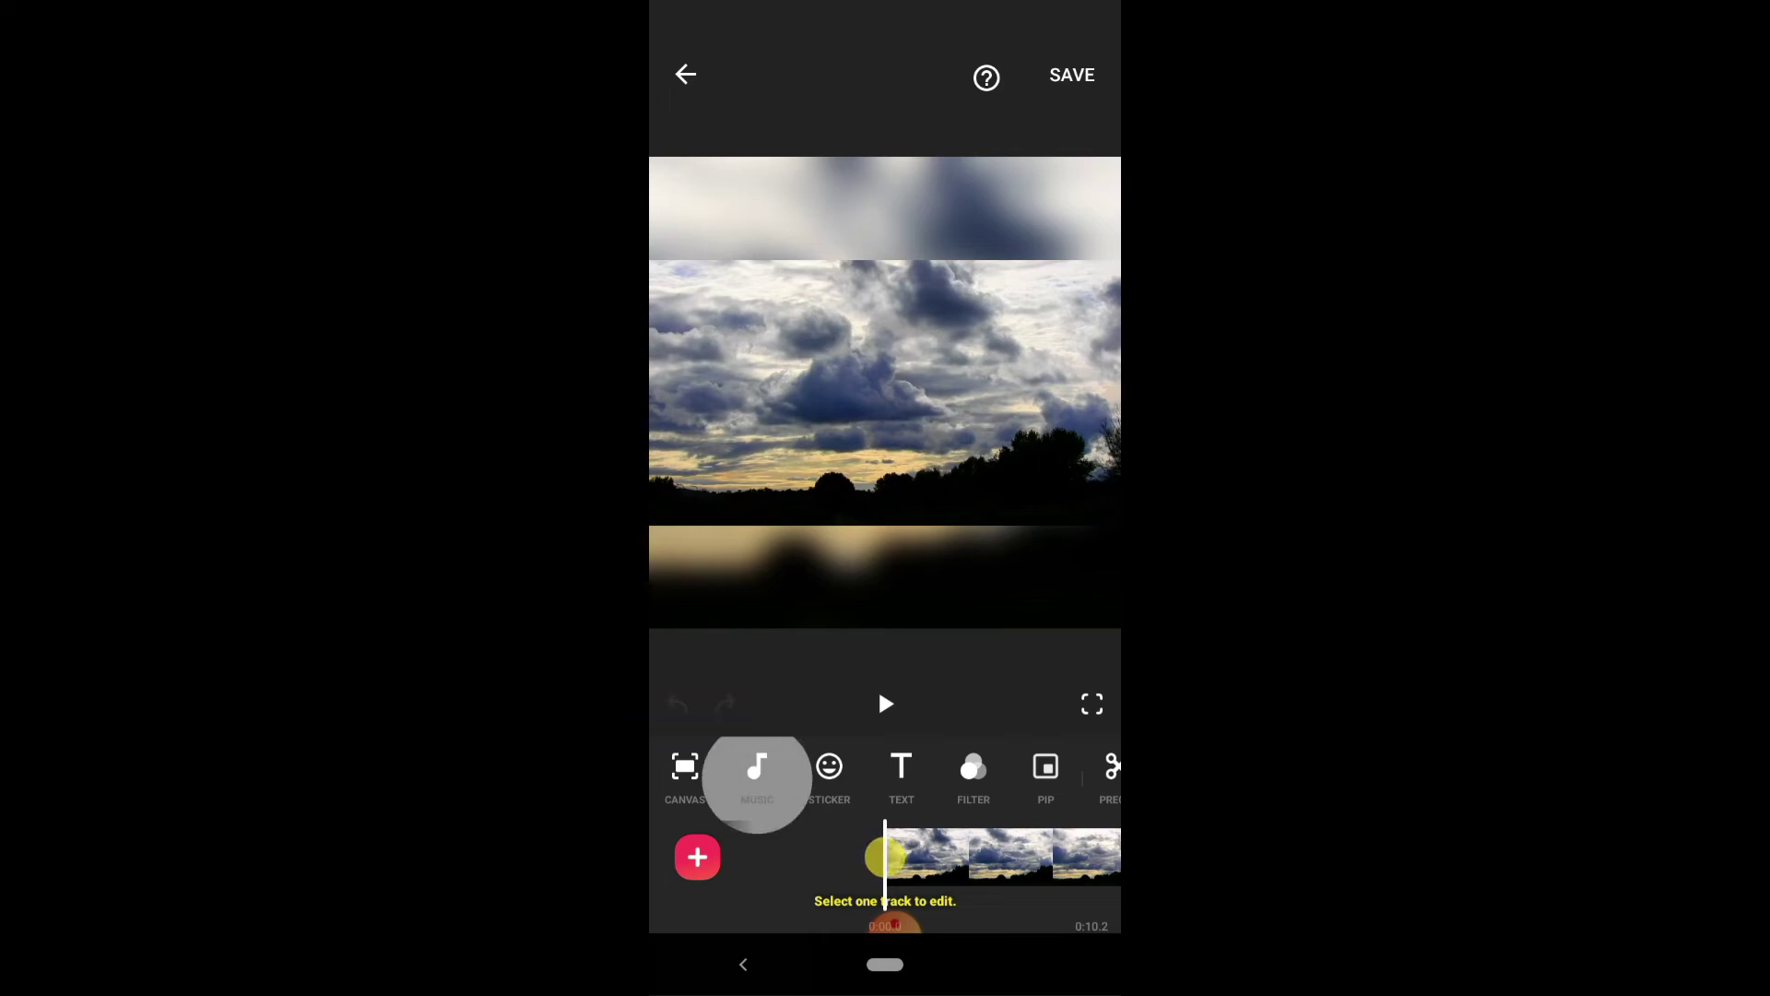
# Preview 'Next Steps - half.cool' in My Music and add it as the video's music.
pyautogui.click(757, 774)
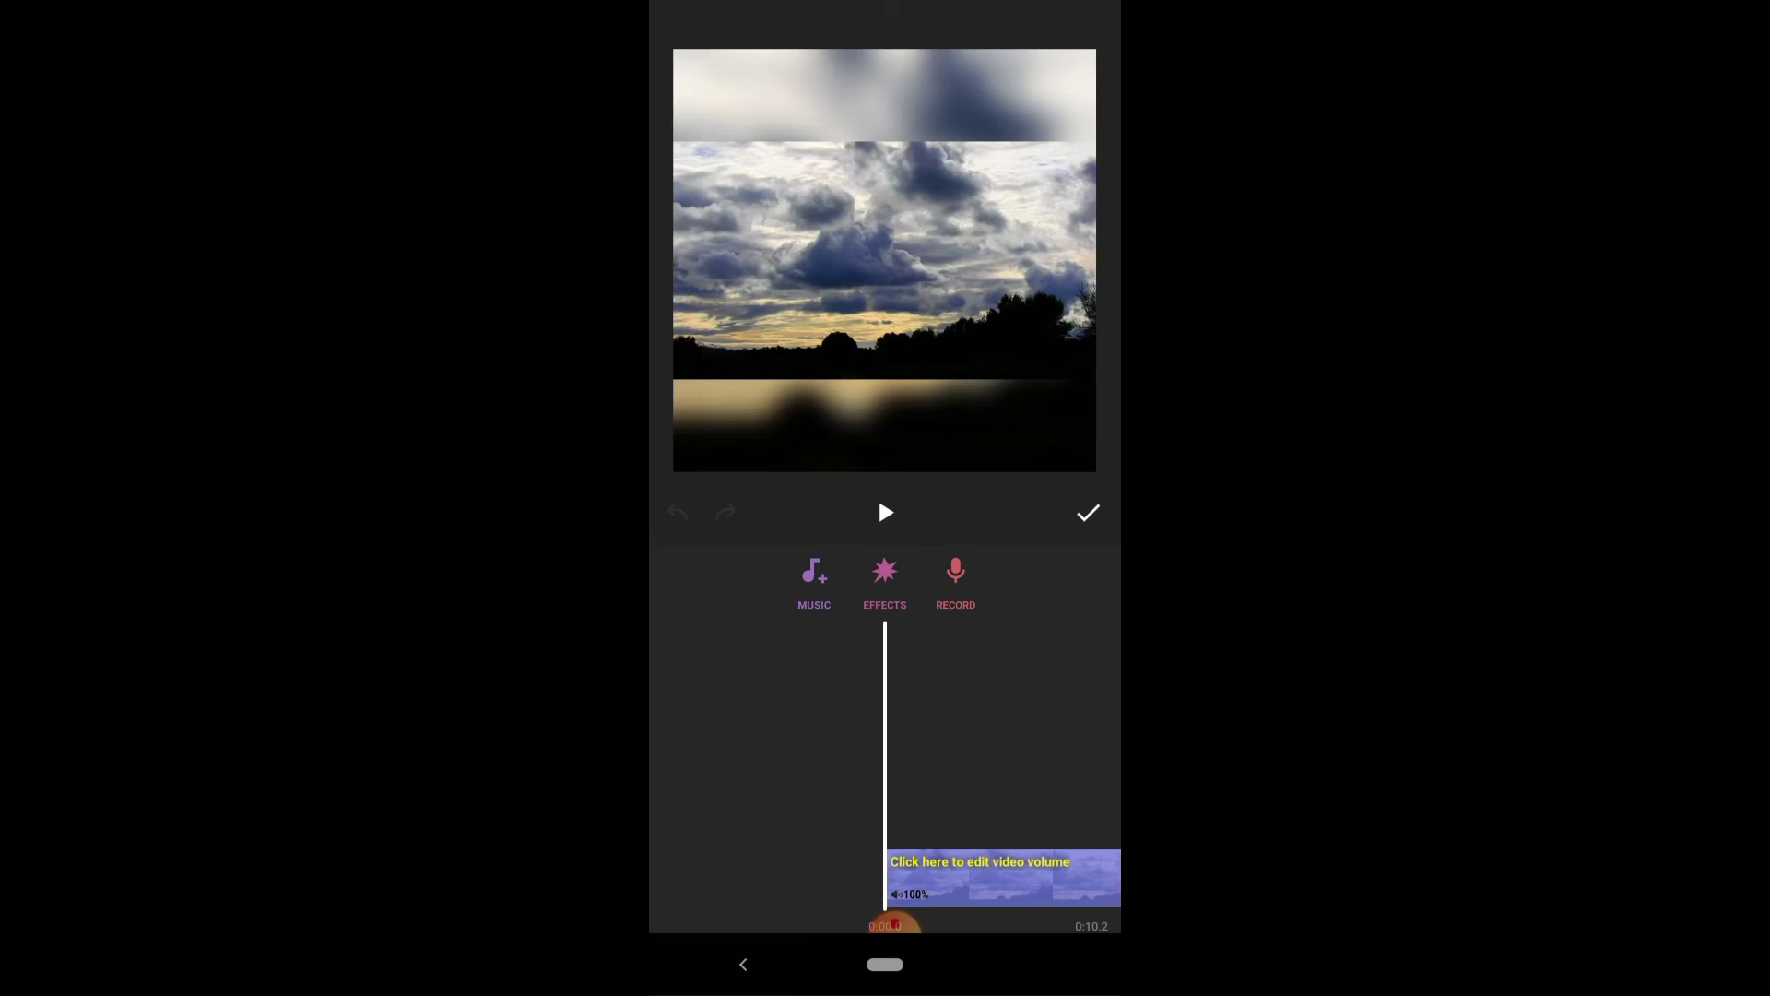
pyautogui.click(813, 581)
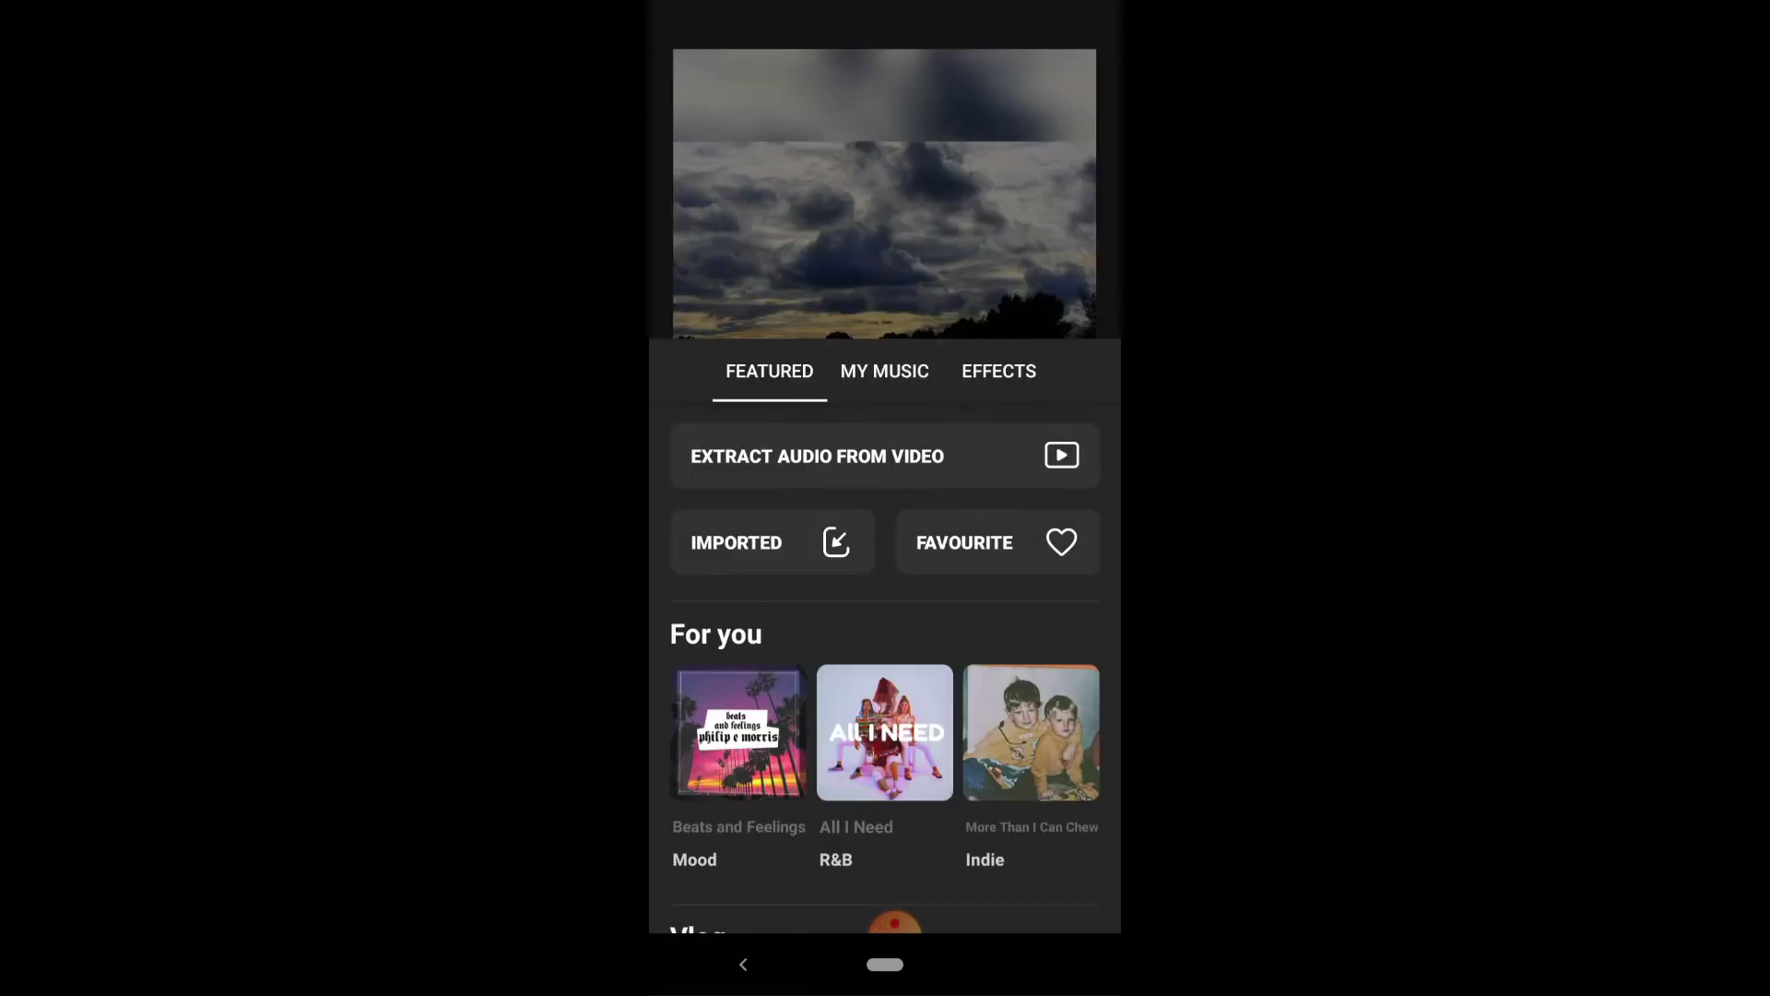
pyautogui.click(884, 372)
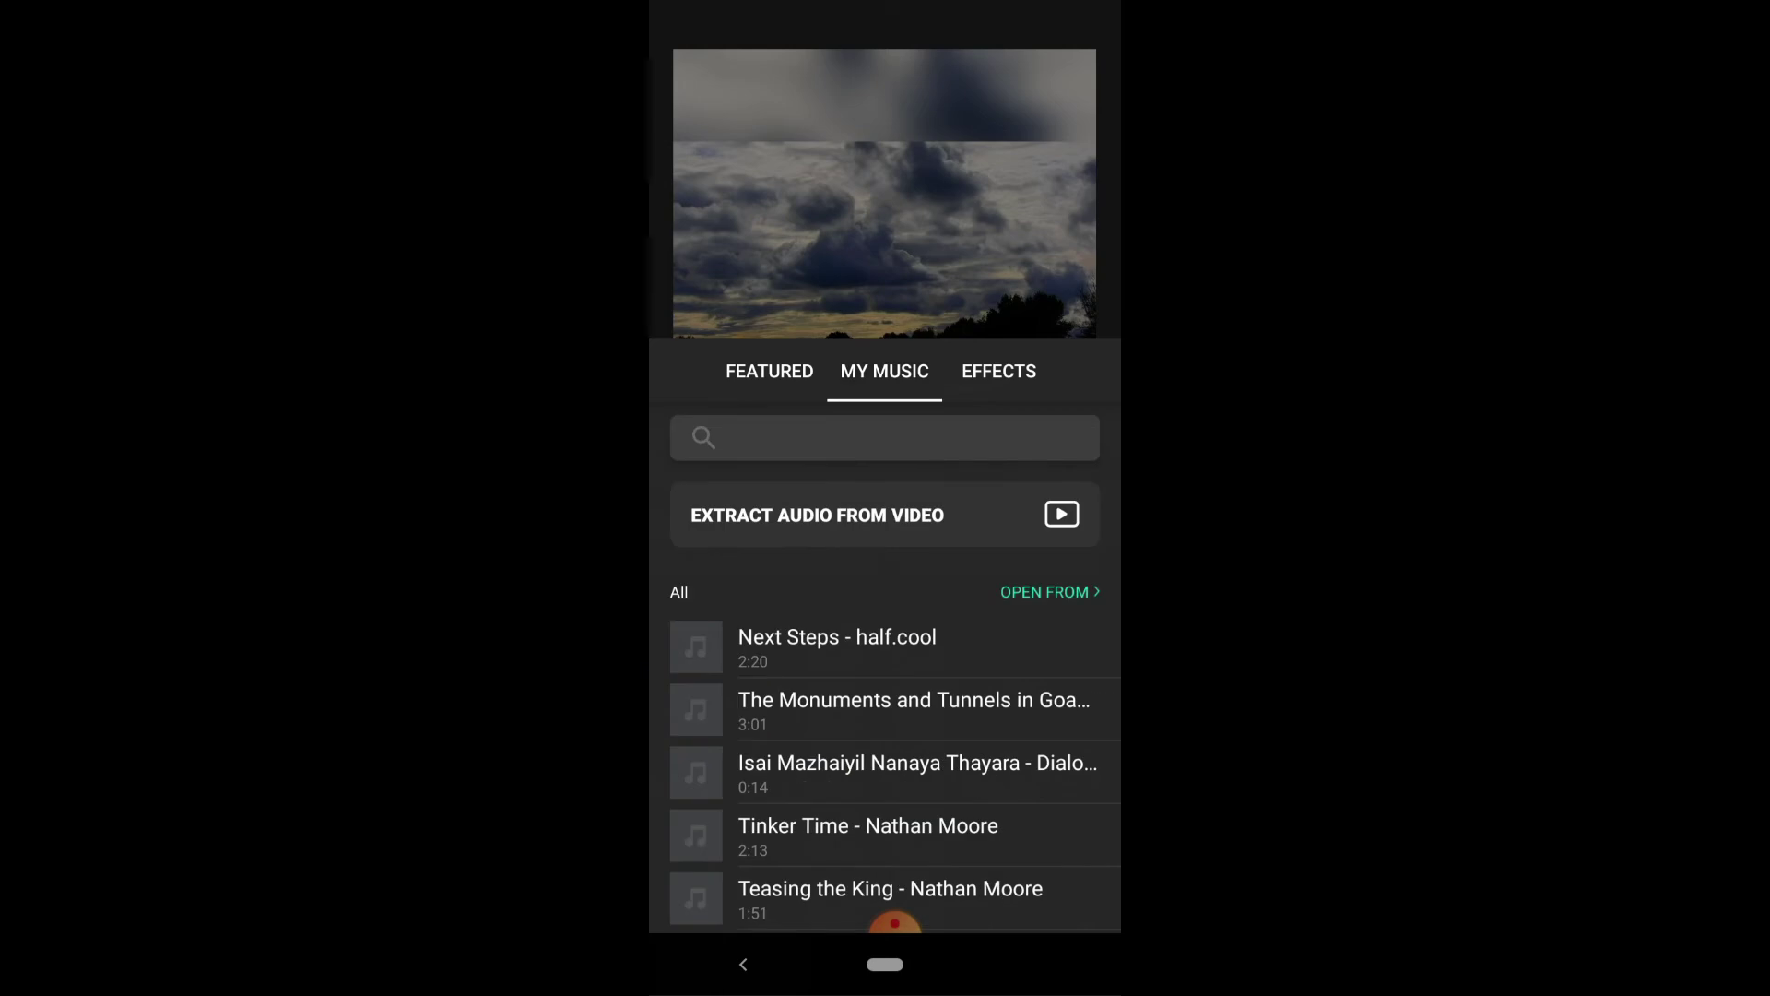
pyautogui.scroll(-5, 885, 692)
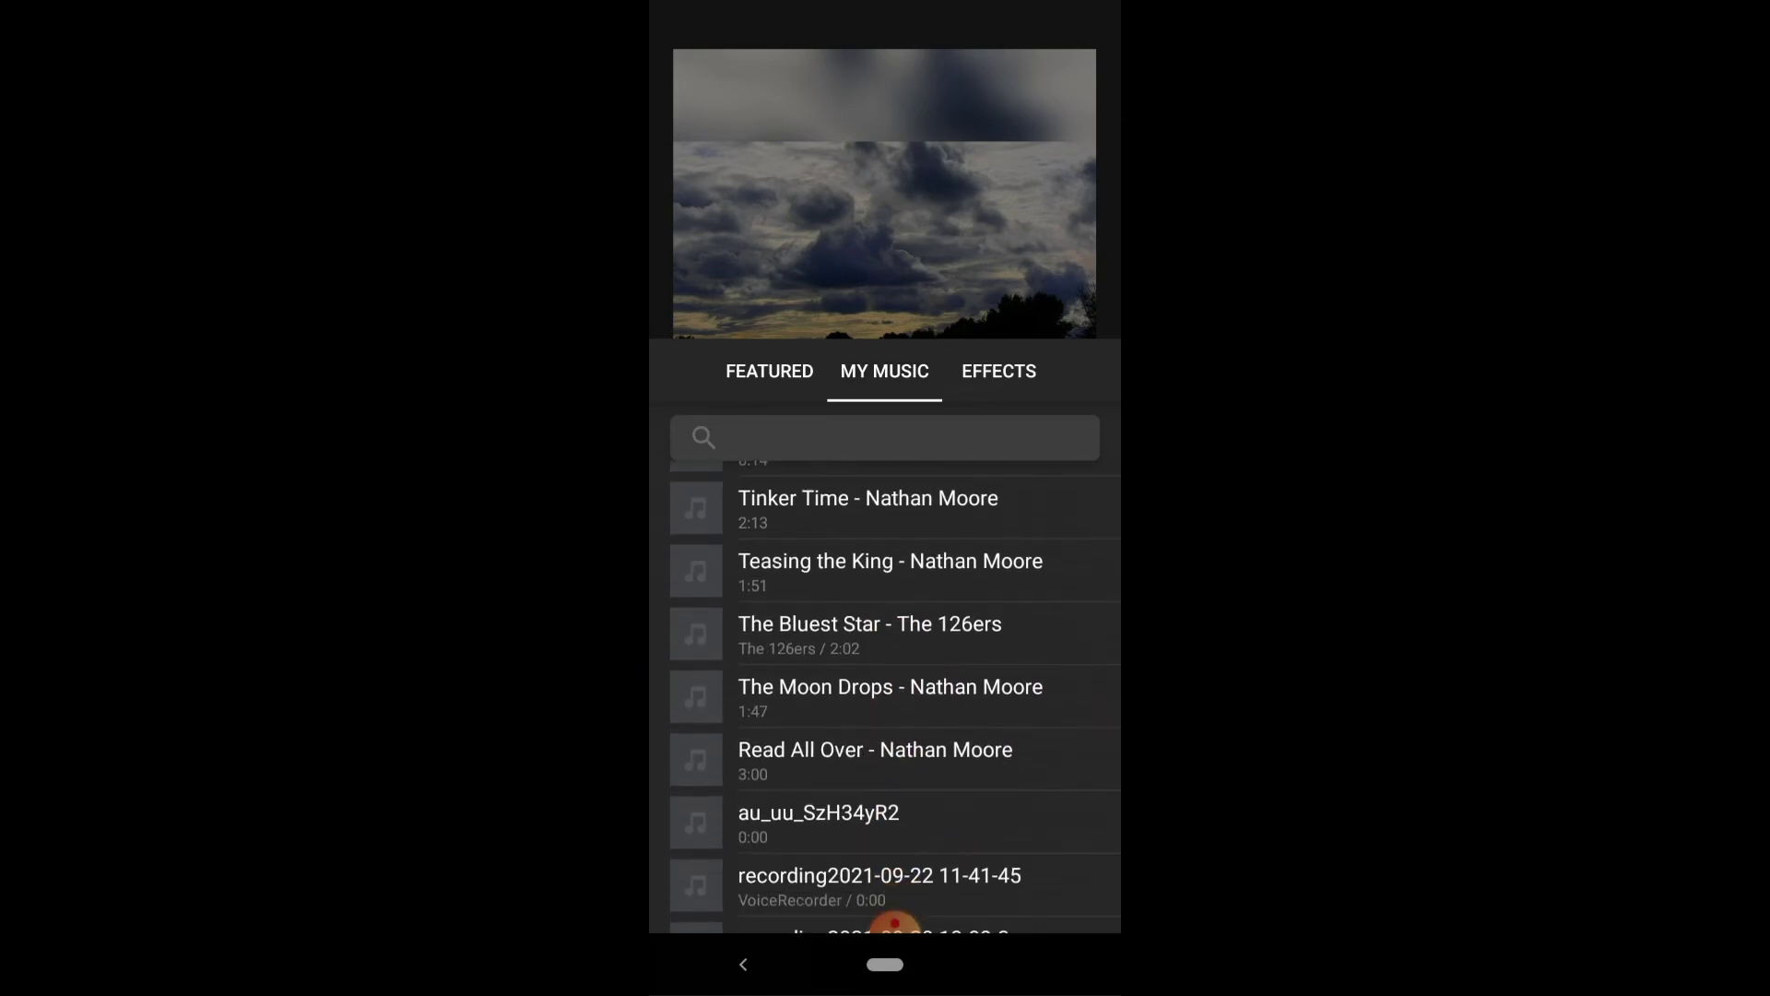
pyautogui.scroll(5, 885, 692)
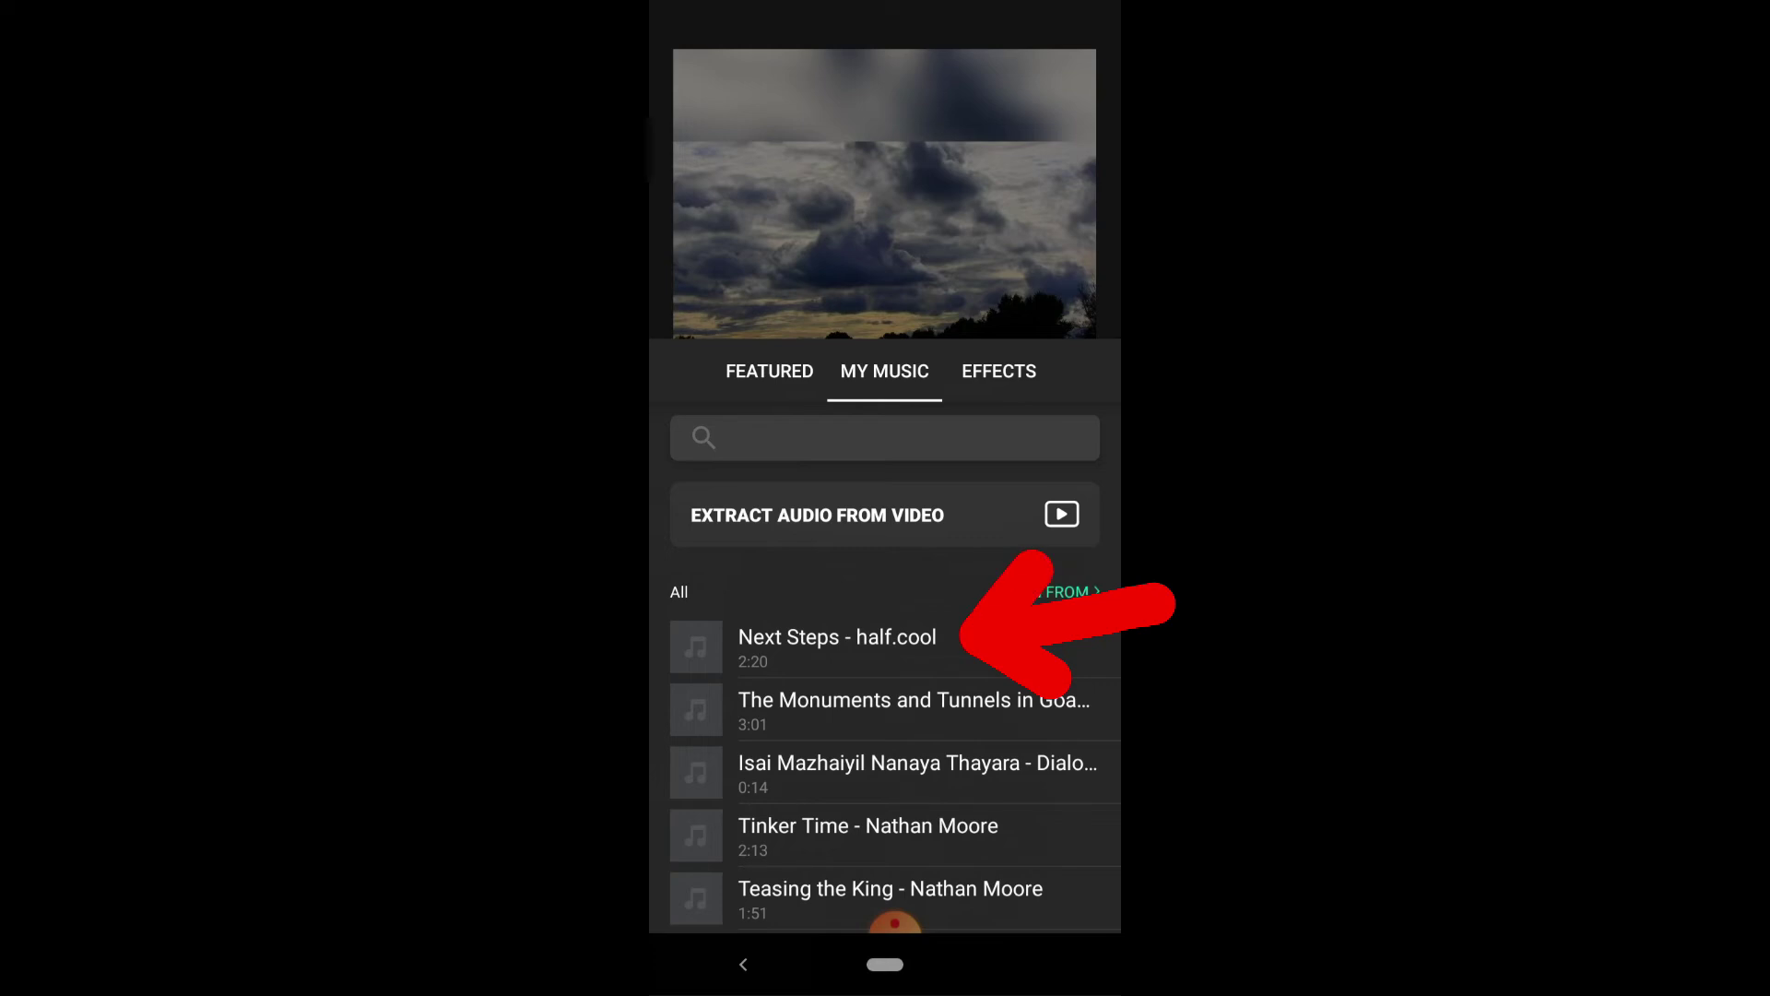
pyautogui.click(837, 644)
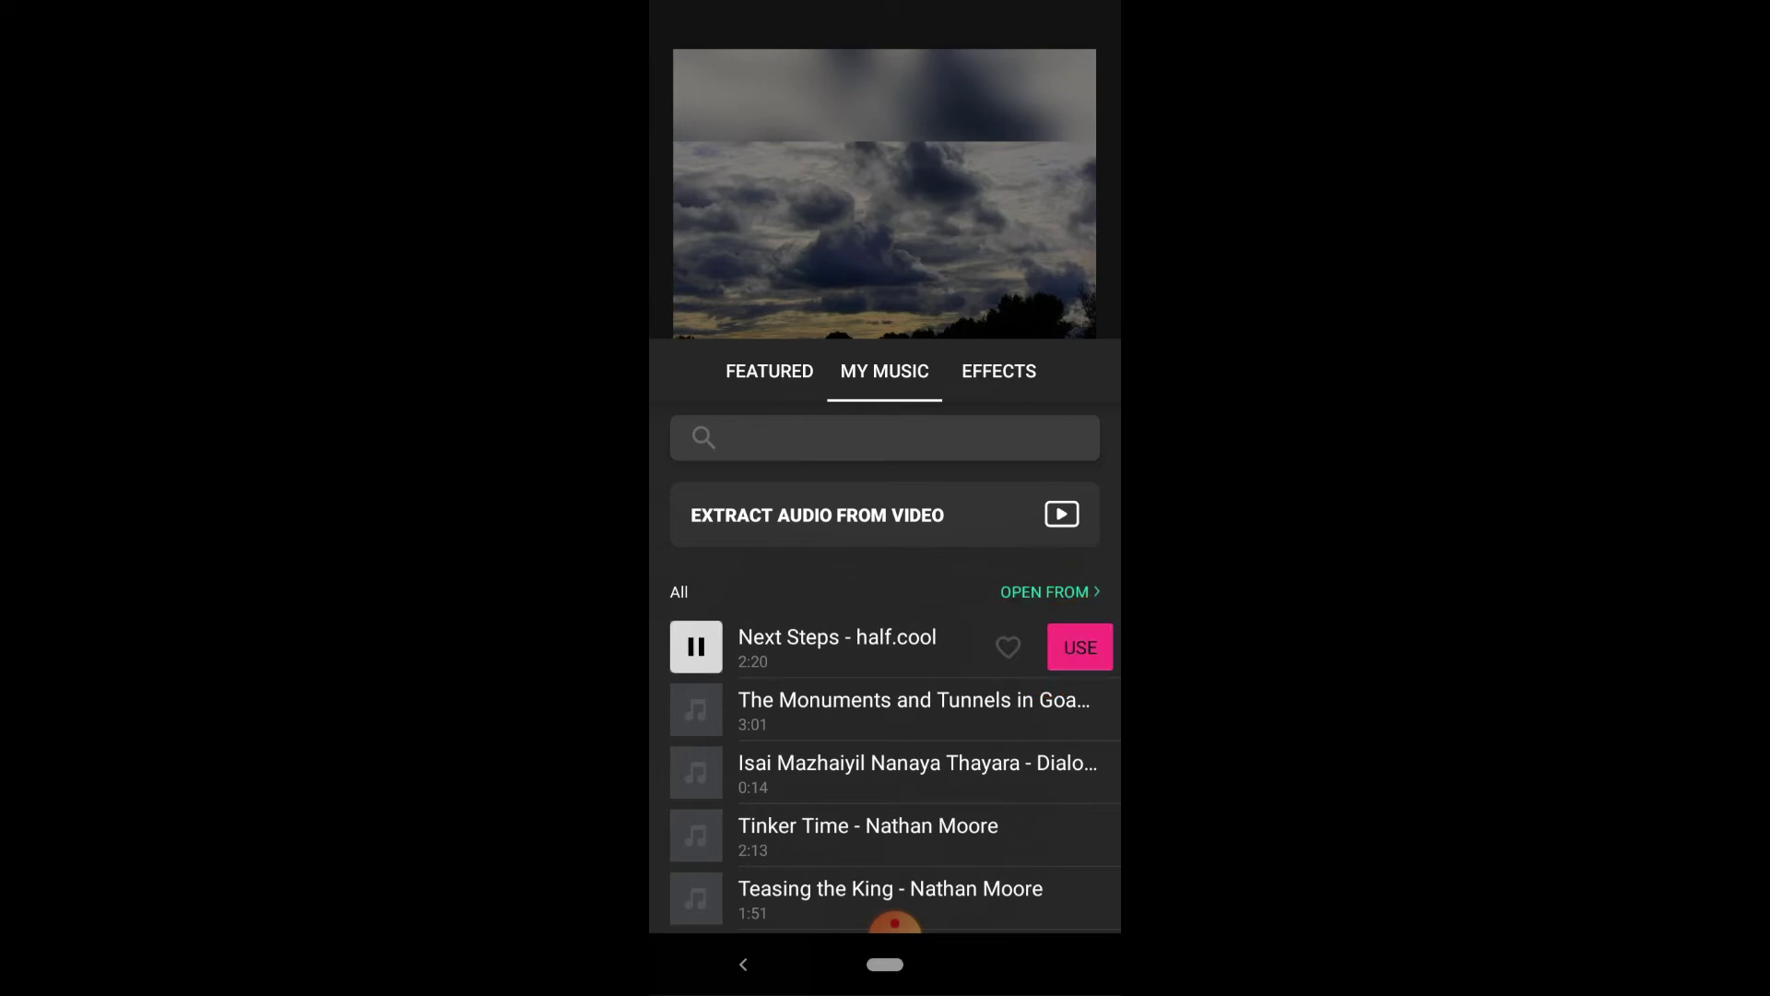
pyautogui.click(696, 646)
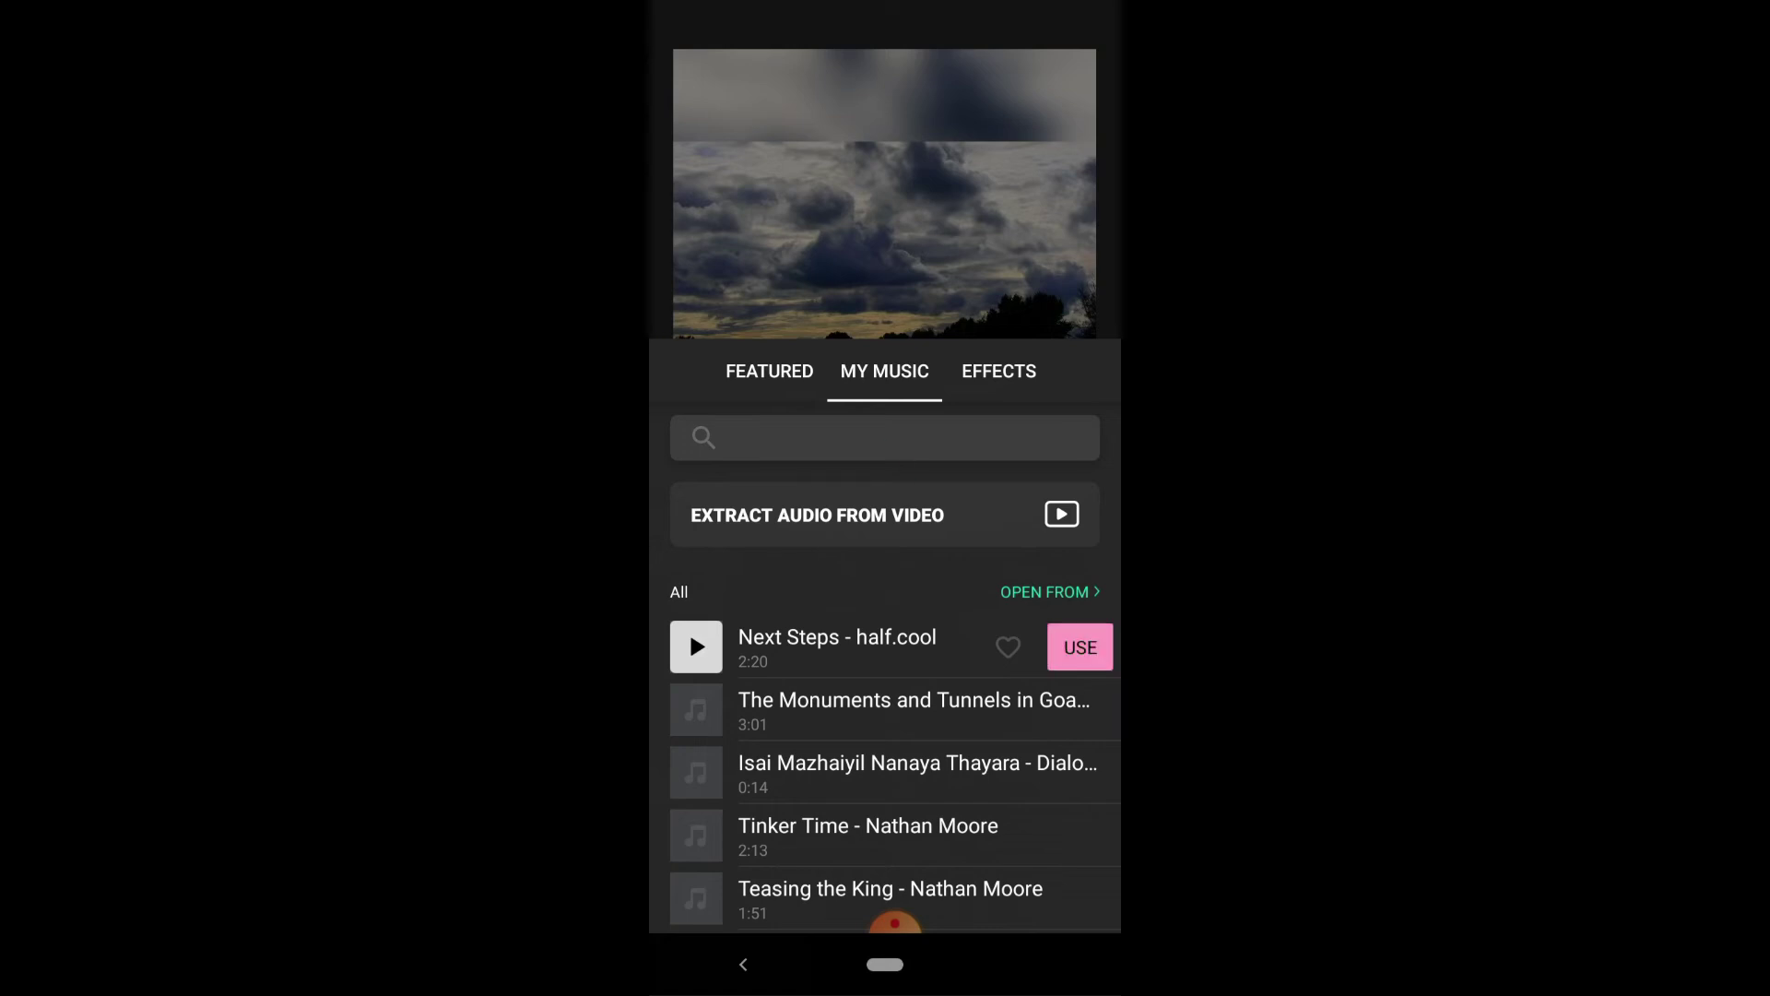
pyautogui.click(1079, 646)
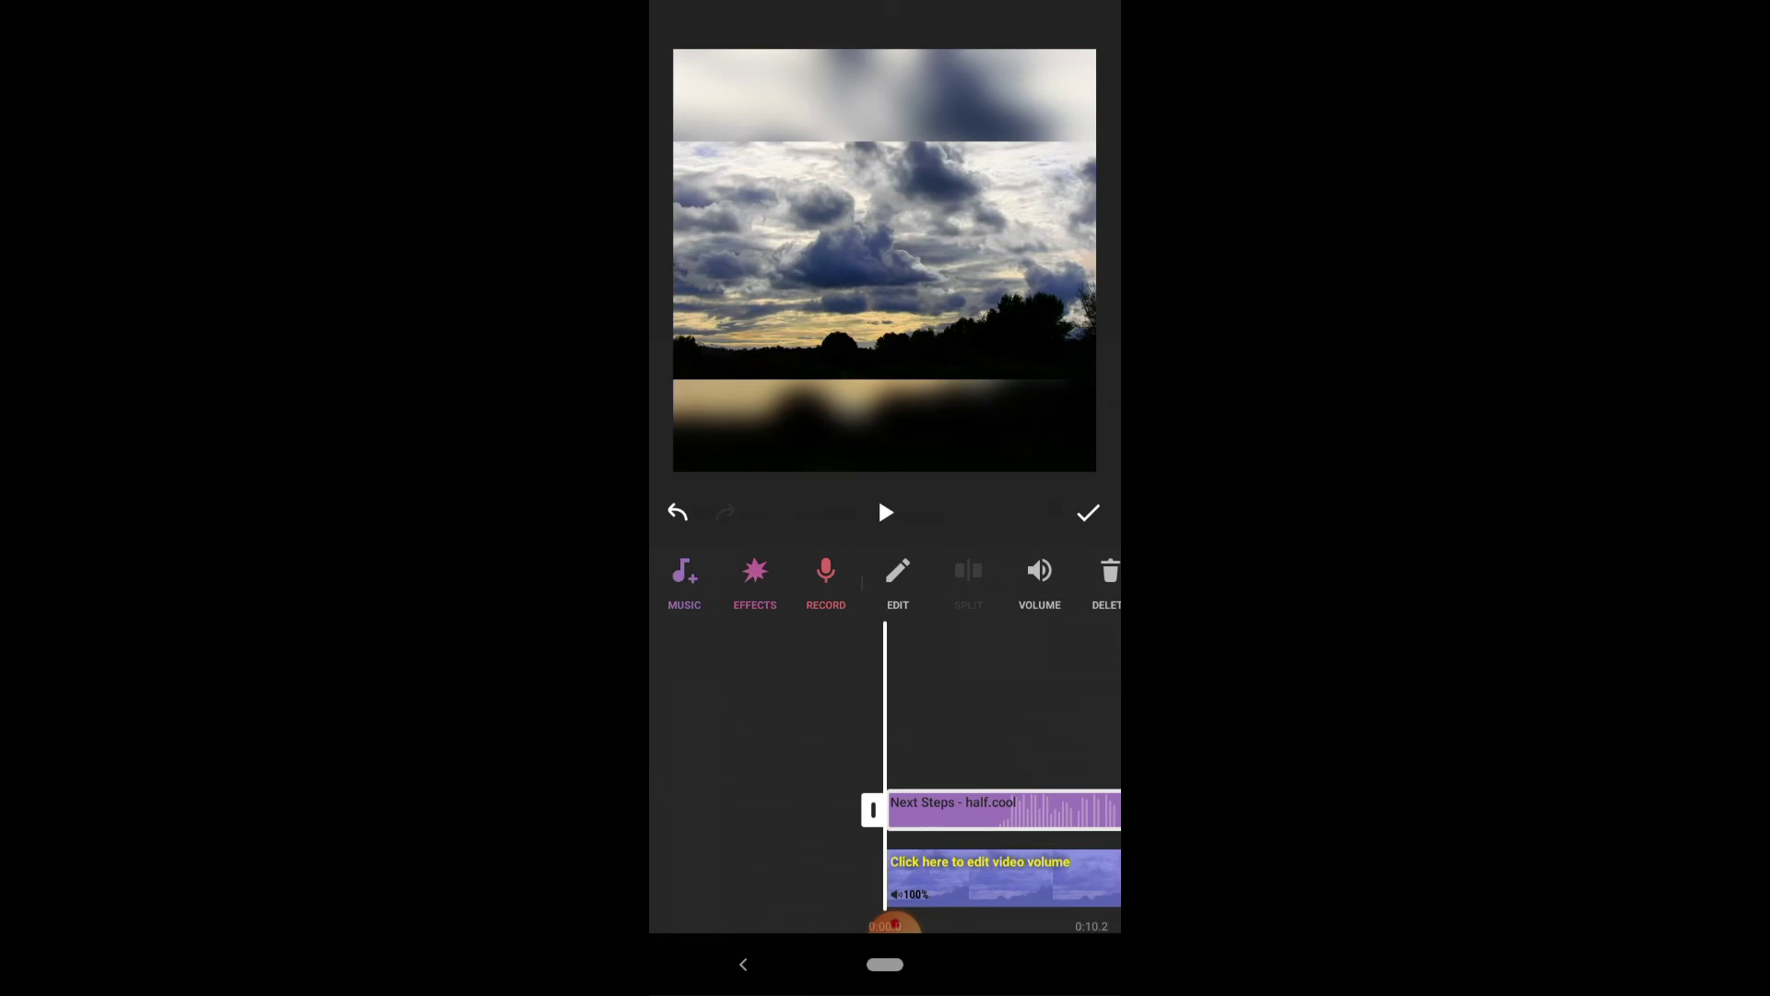
pyautogui.moveTo(997, 719); pyautogui.dragTo(761, 720)
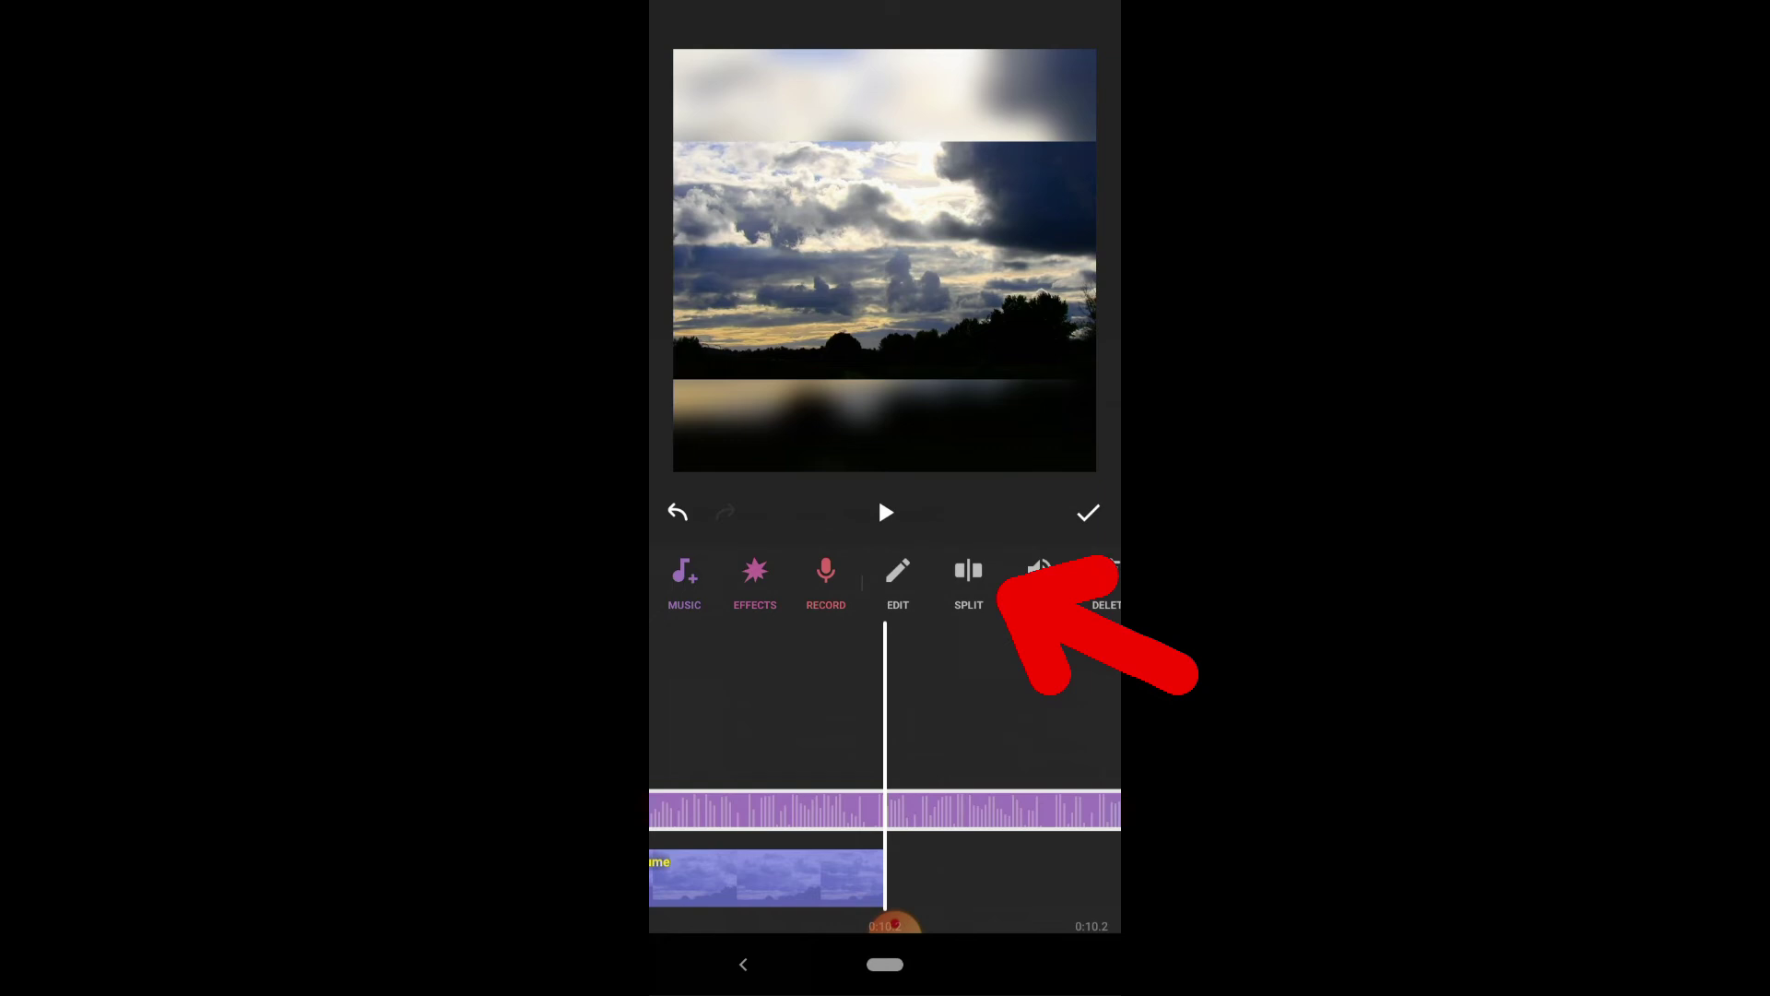
# Split the music at the sky clip's end and delete the leftover tail.
pyautogui.click(968, 582)
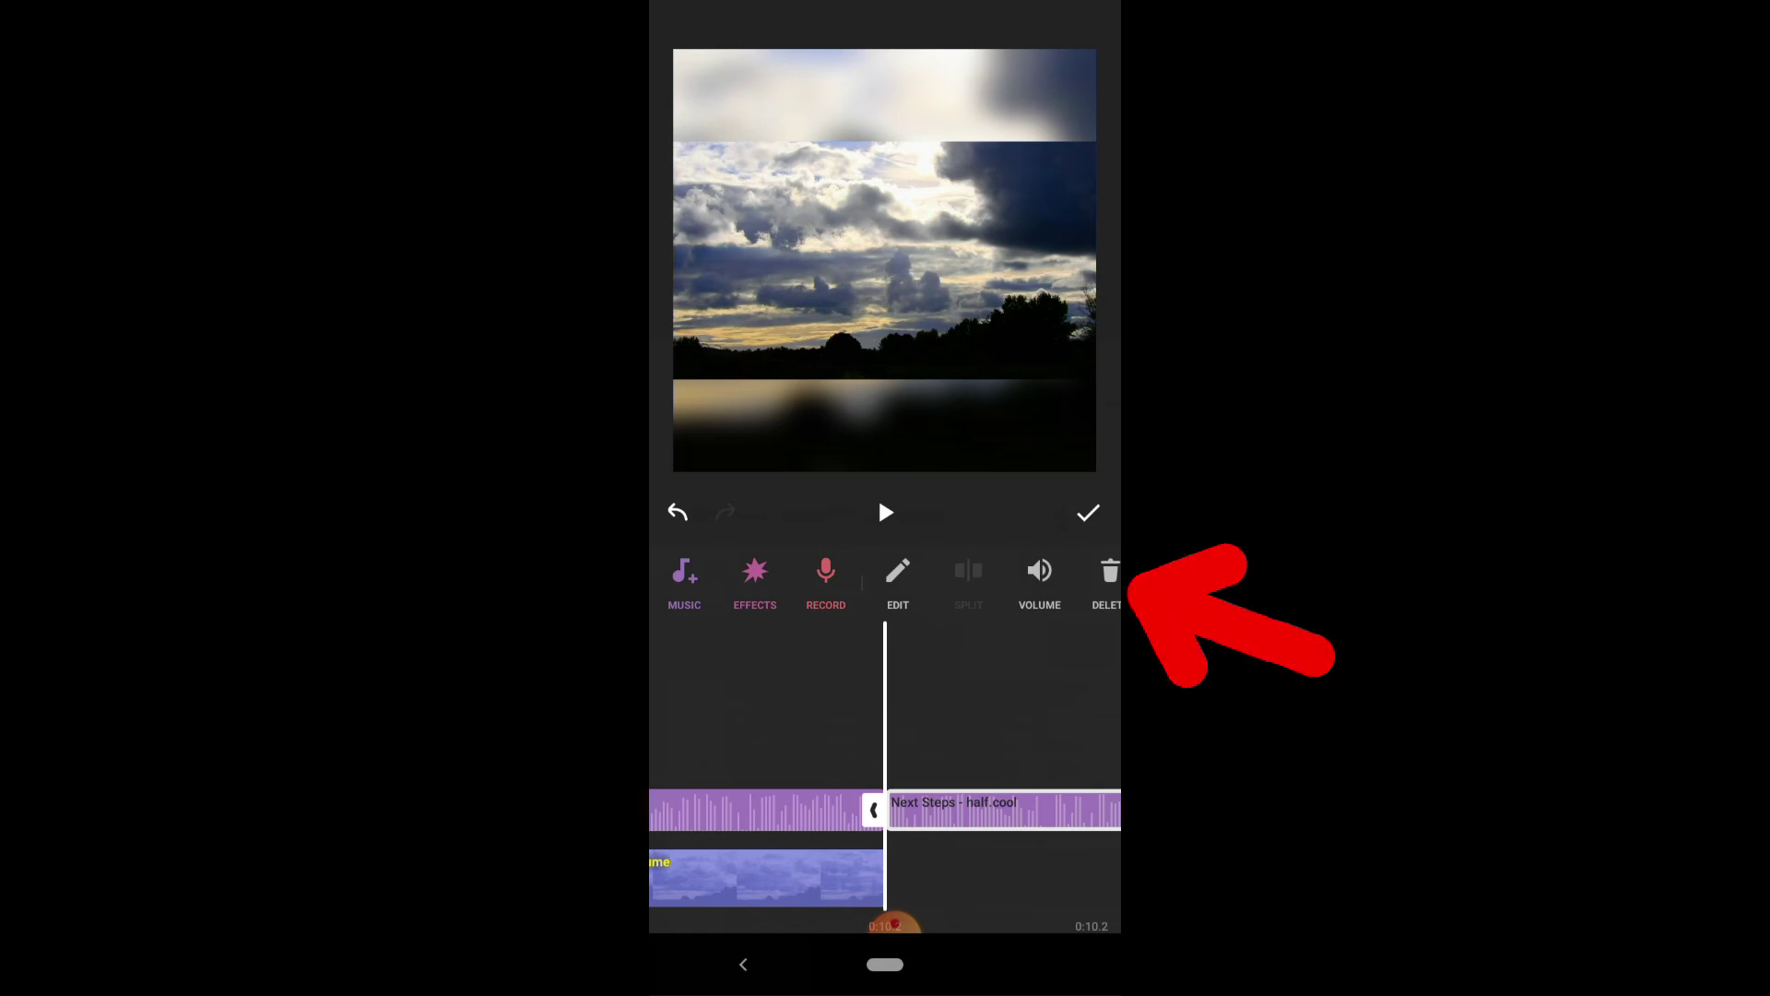
pyautogui.click(1108, 581)
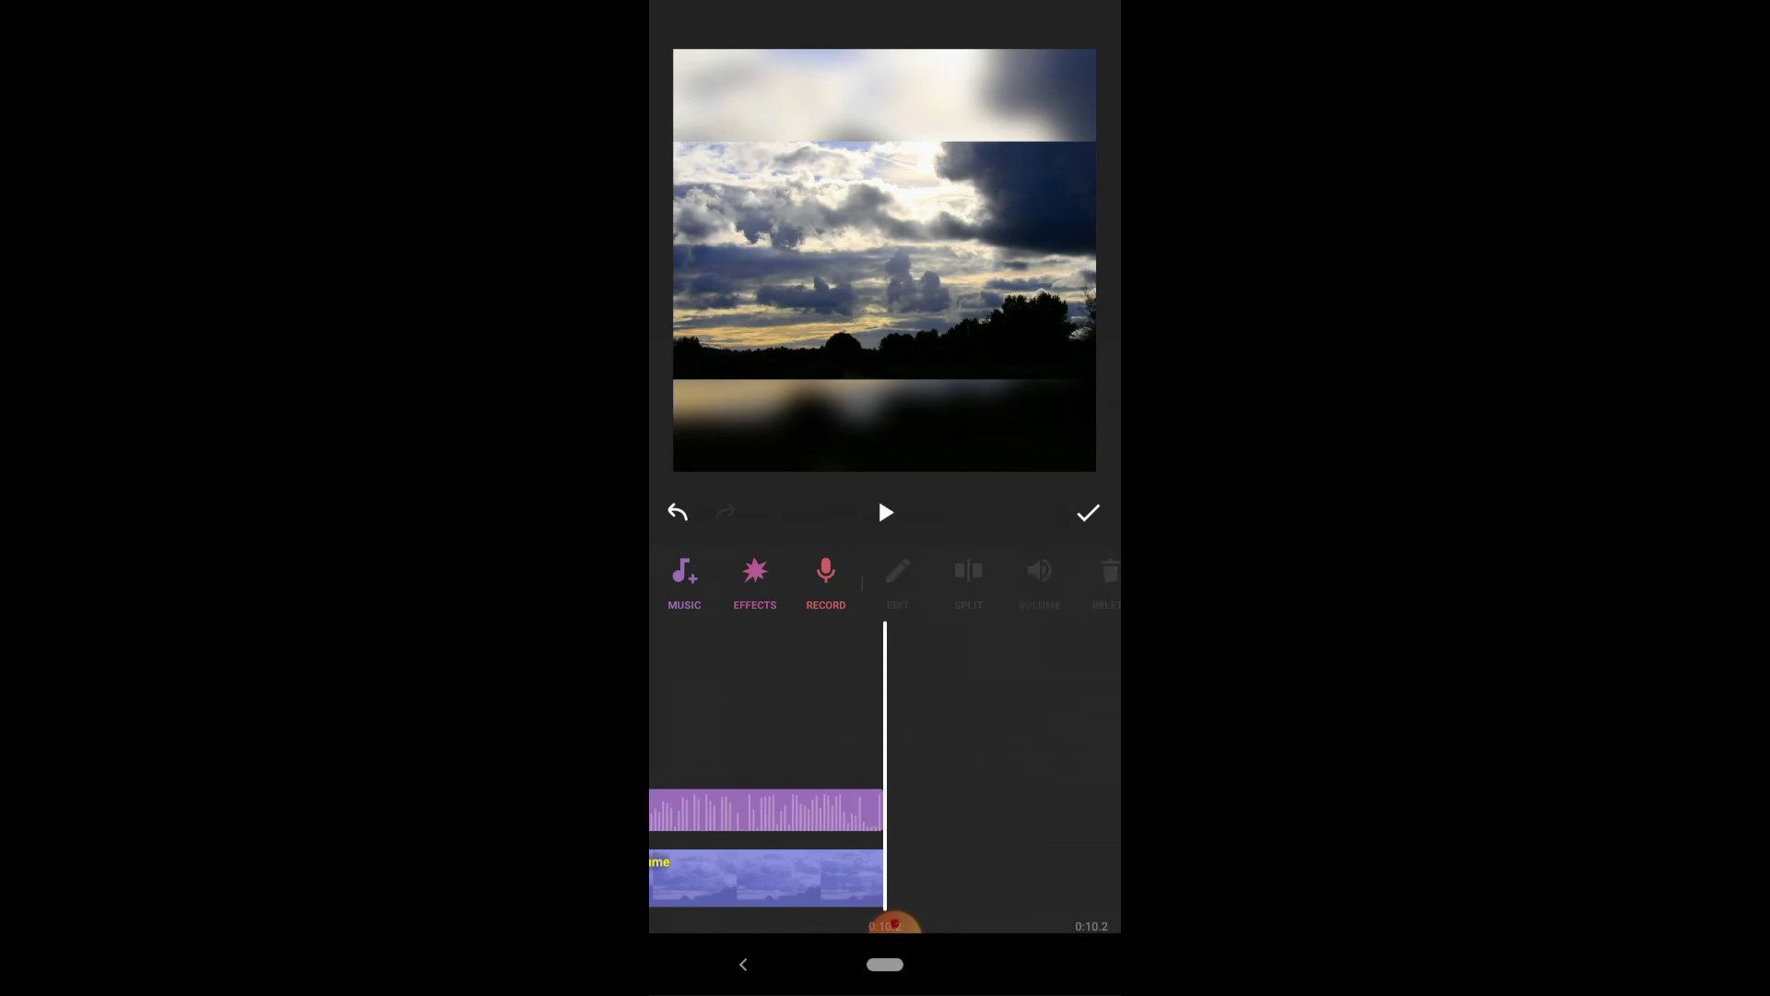
pyautogui.hscroll(-5, 885, 843)
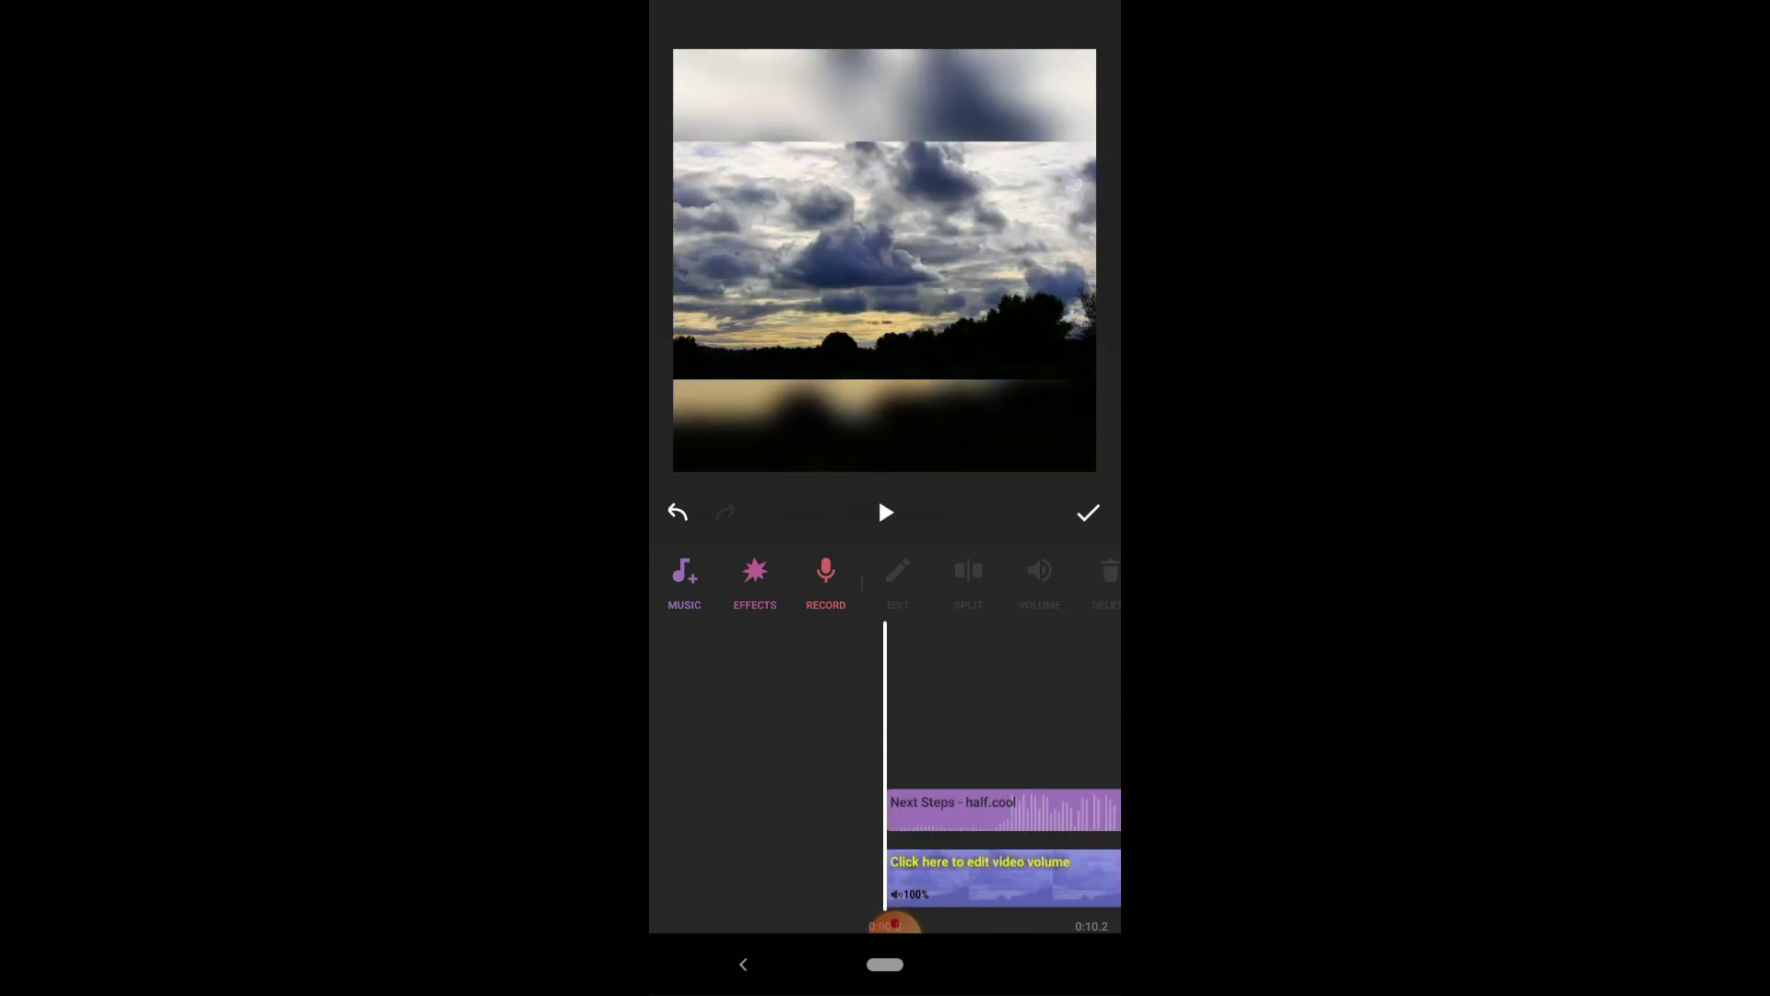
# Lower the sky clip's own volume to 58%, then preview playback with the music.
pyautogui.click(1003, 877)
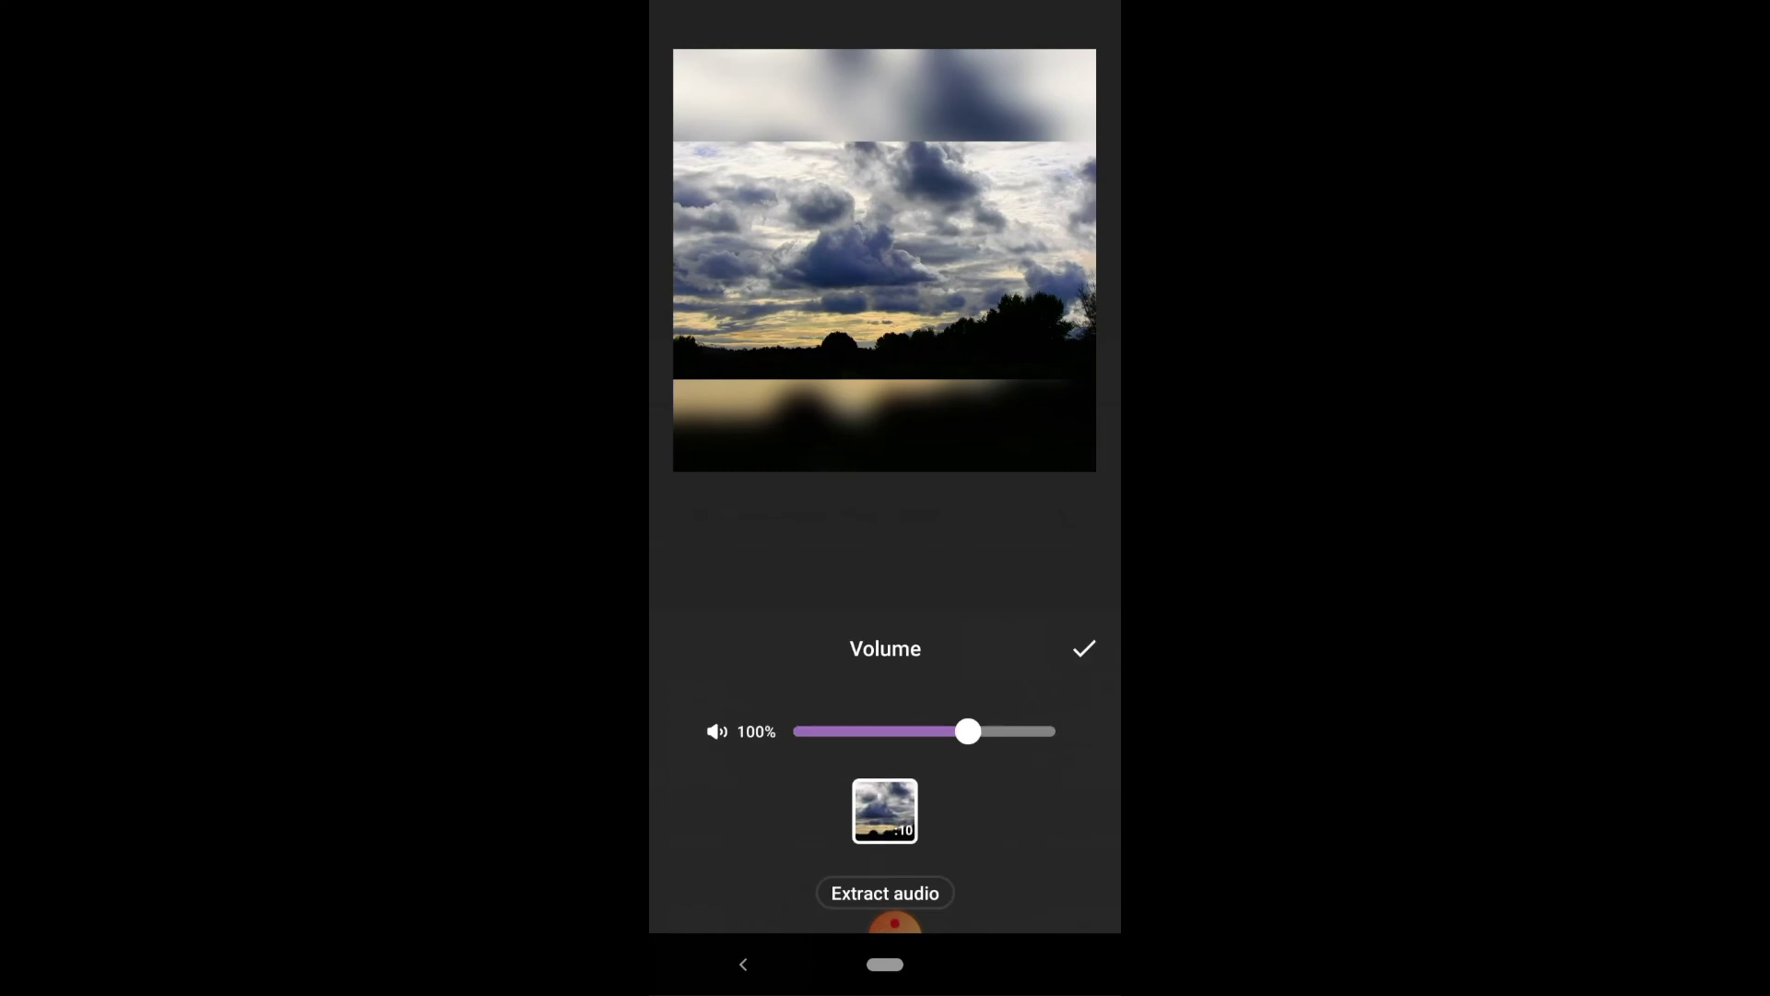
pyautogui.moveTo(967, 730)
pyautogui.mouseDown()
pyautogui.moveTo(793, 730)
pyautogui.moveTo(895, 731)
pyautogui.mouseUp()
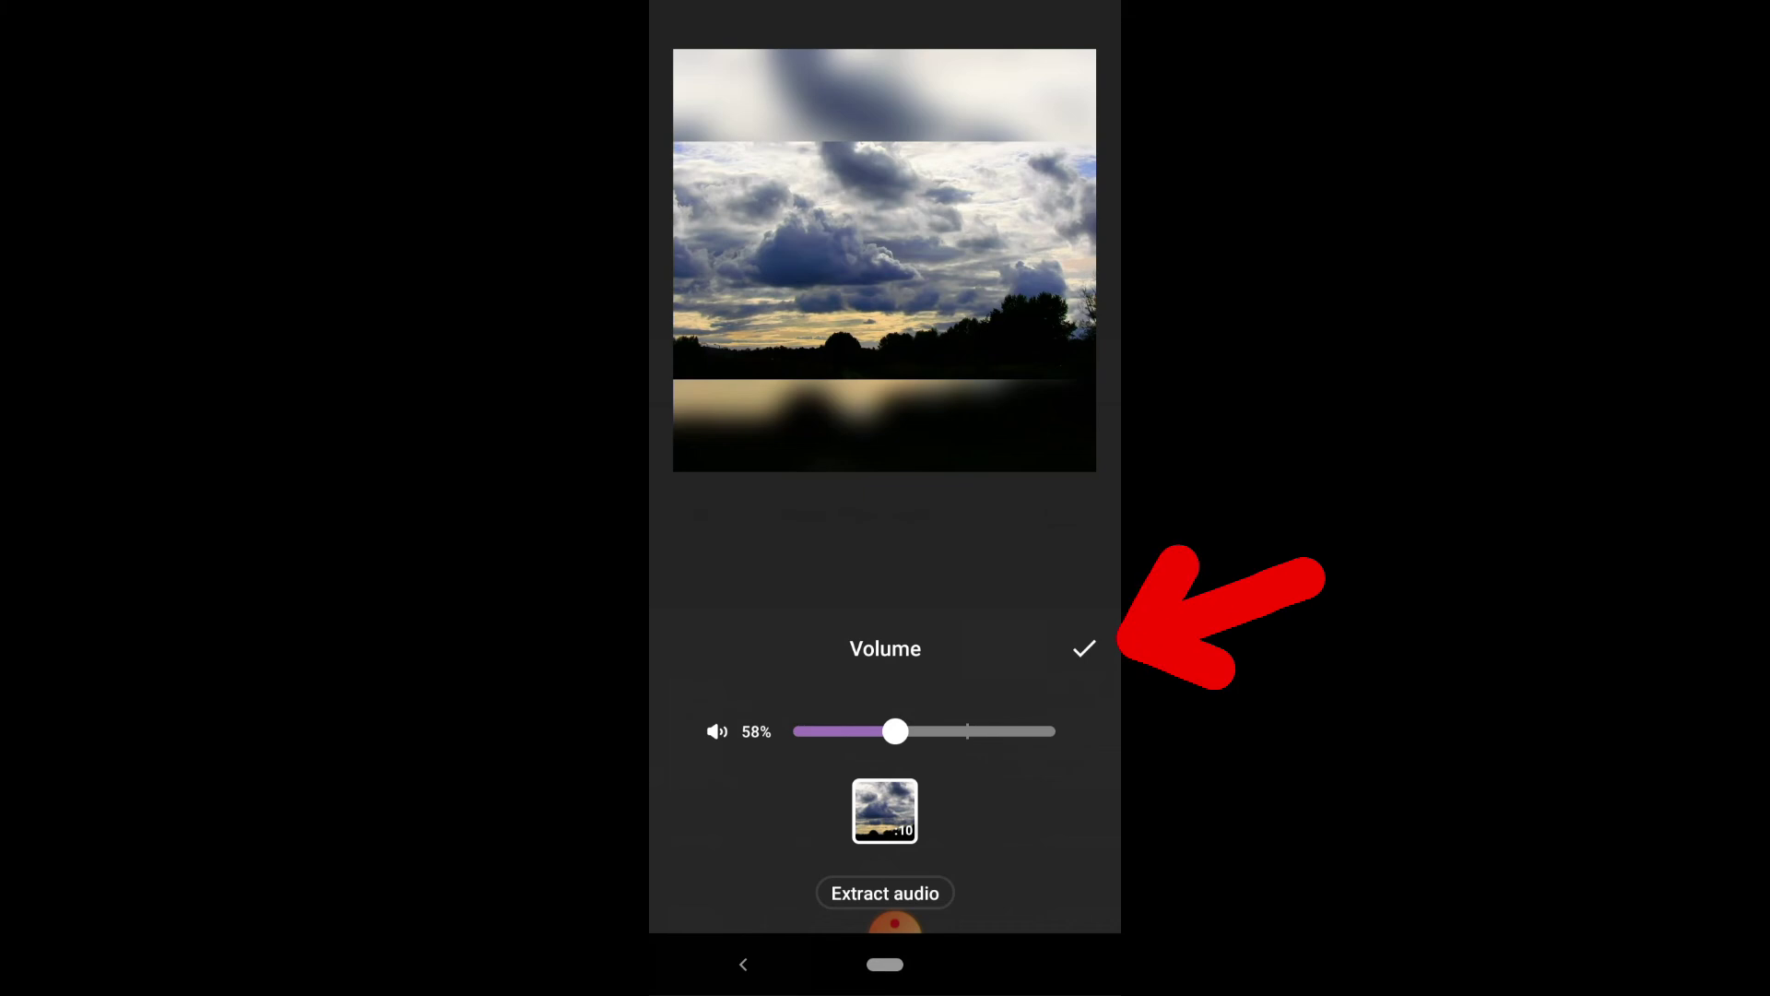
pyautogui.click(1084, 648)
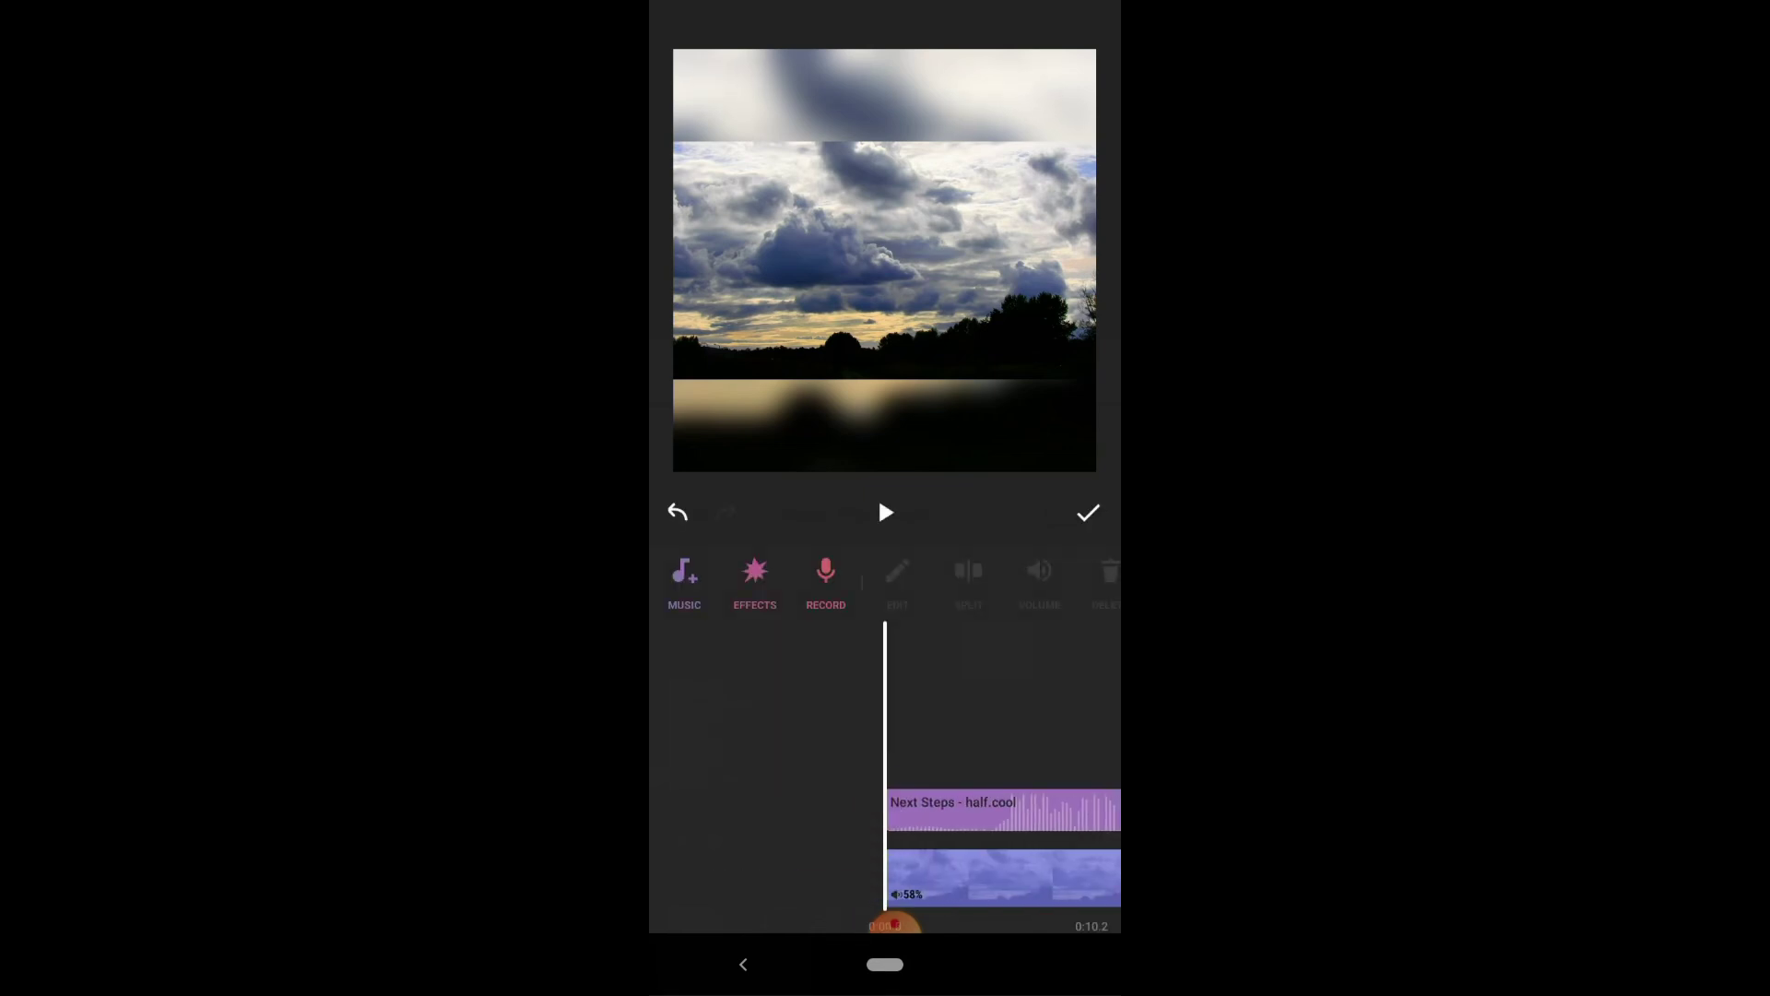
pyautogui.click(885, 511)
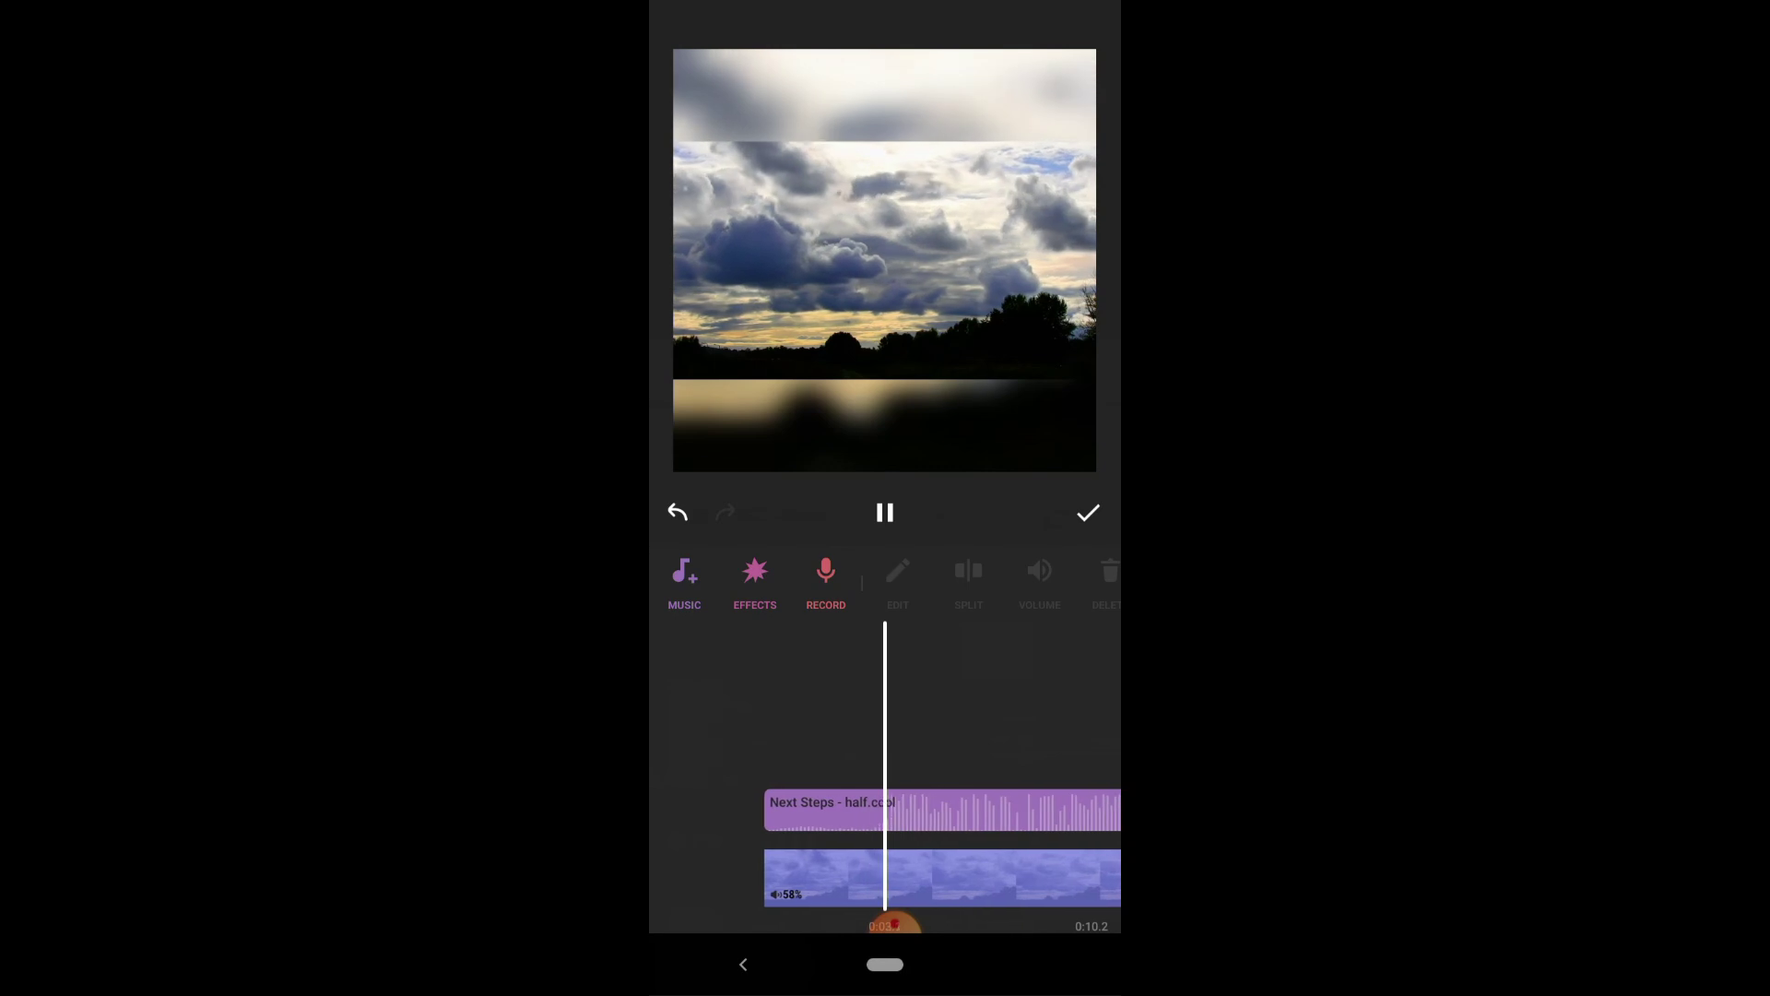
pyautogui.click(885, 512)
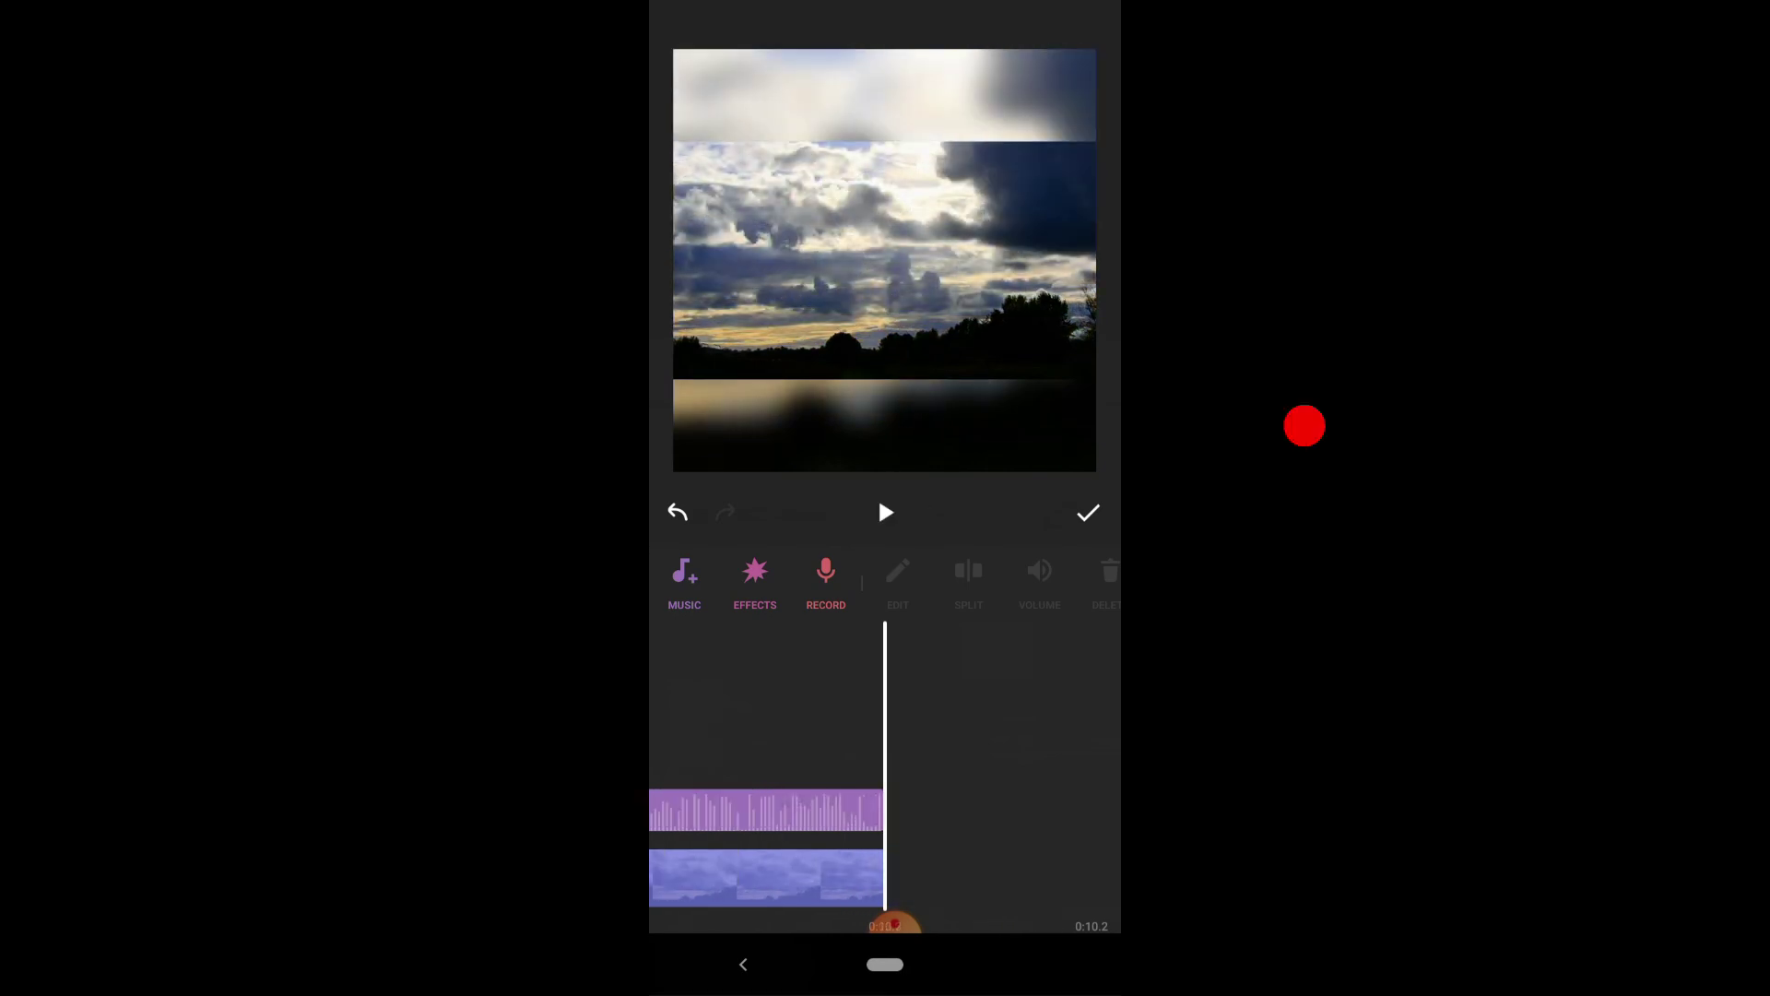
# Export and save the edited video, then view the 10-second clip in the gallery.
pyautogui.click(1089, 512)
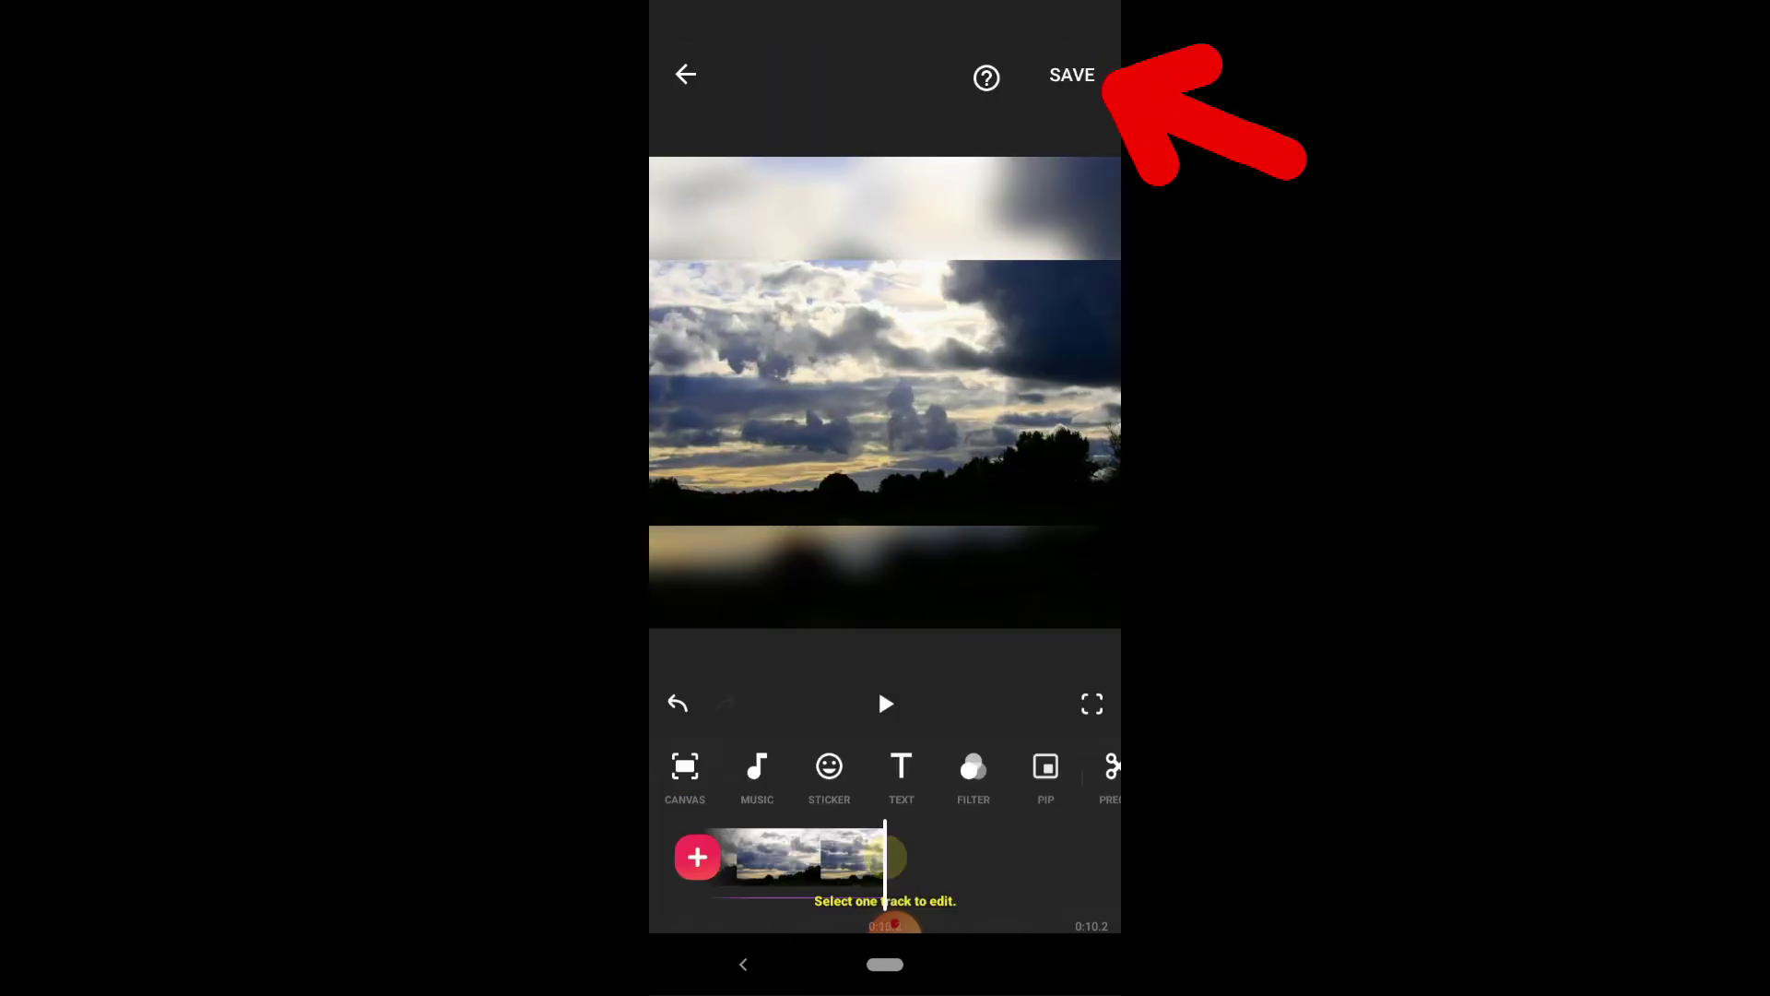
pyautogui.click(1072, 75)
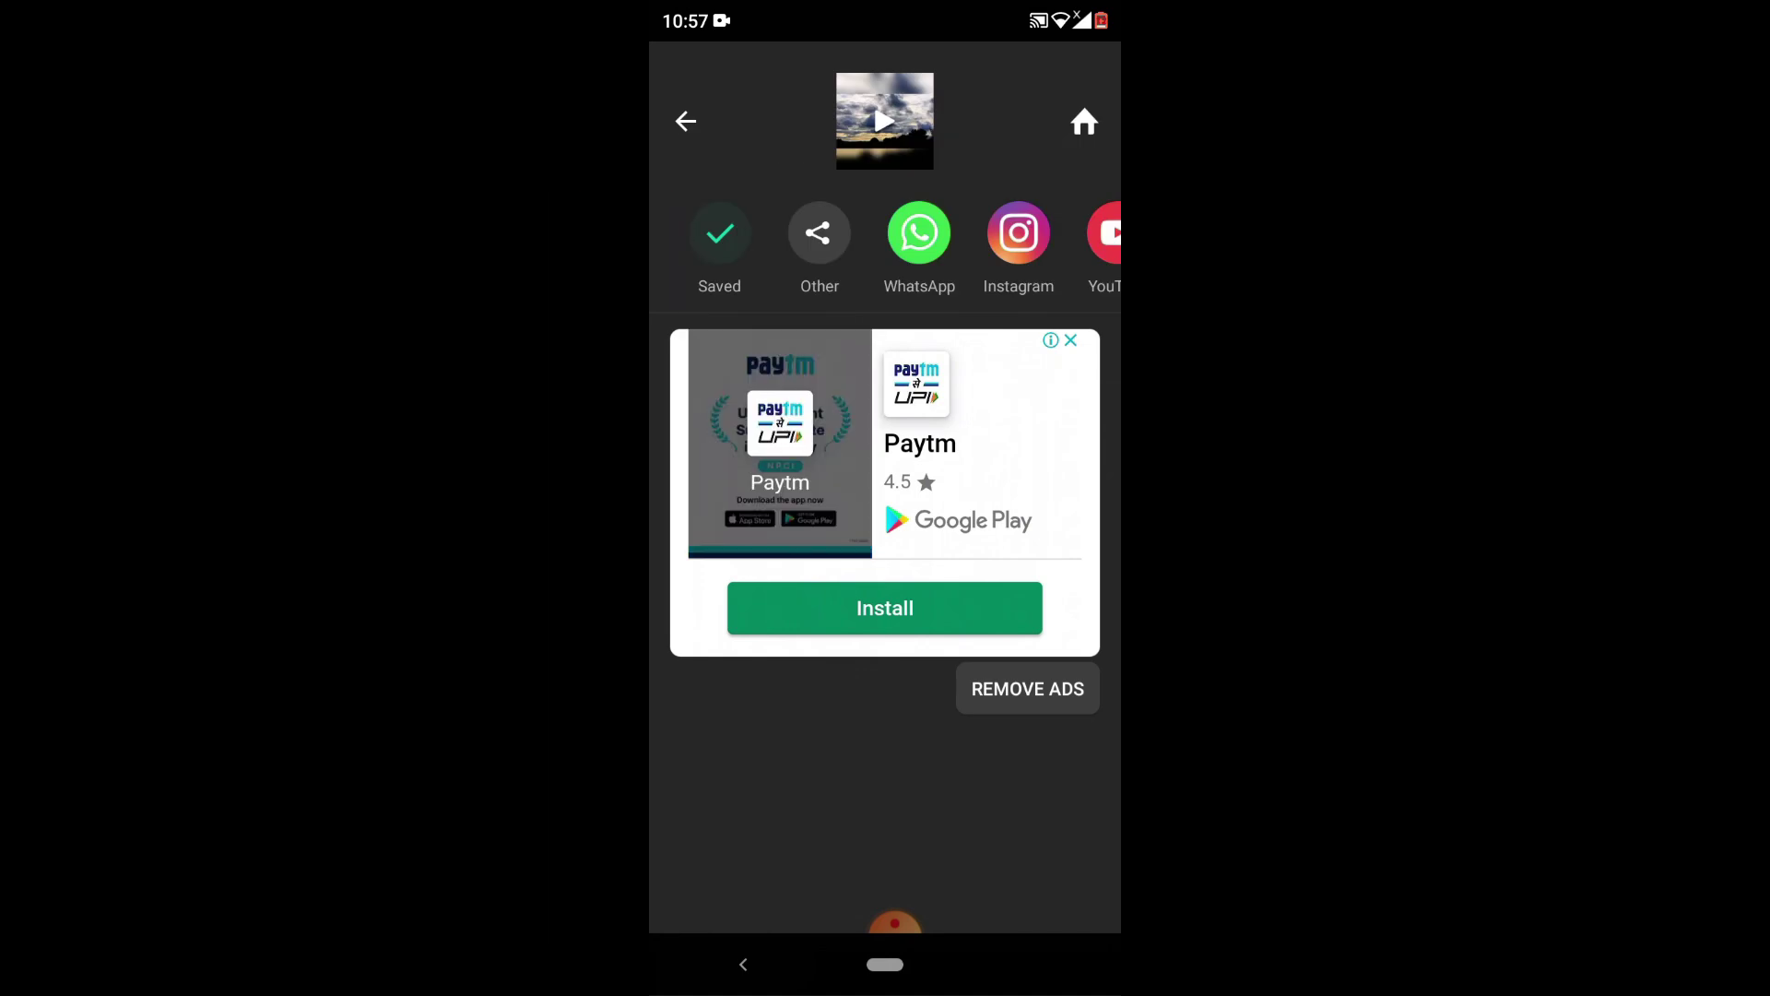
pyautogui.click(885, 121)
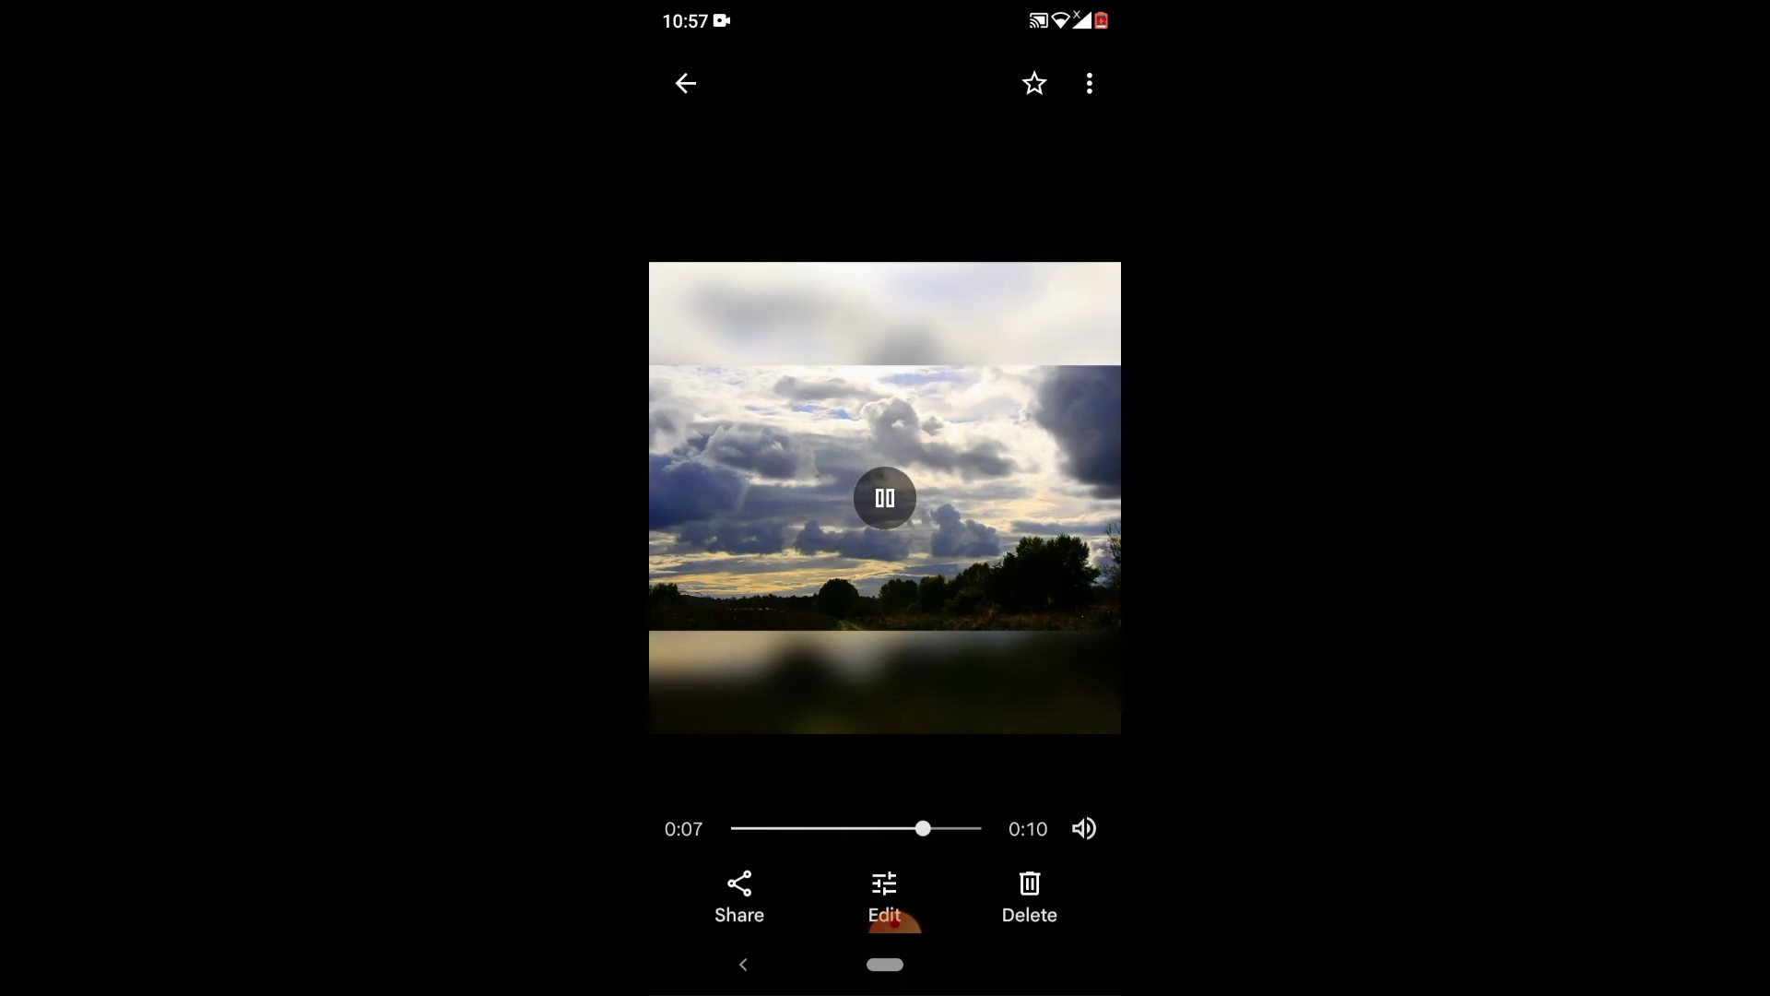
# Pause the saved cloud-sky video preview in Google Photos.
pyautogui.click(885, 498)
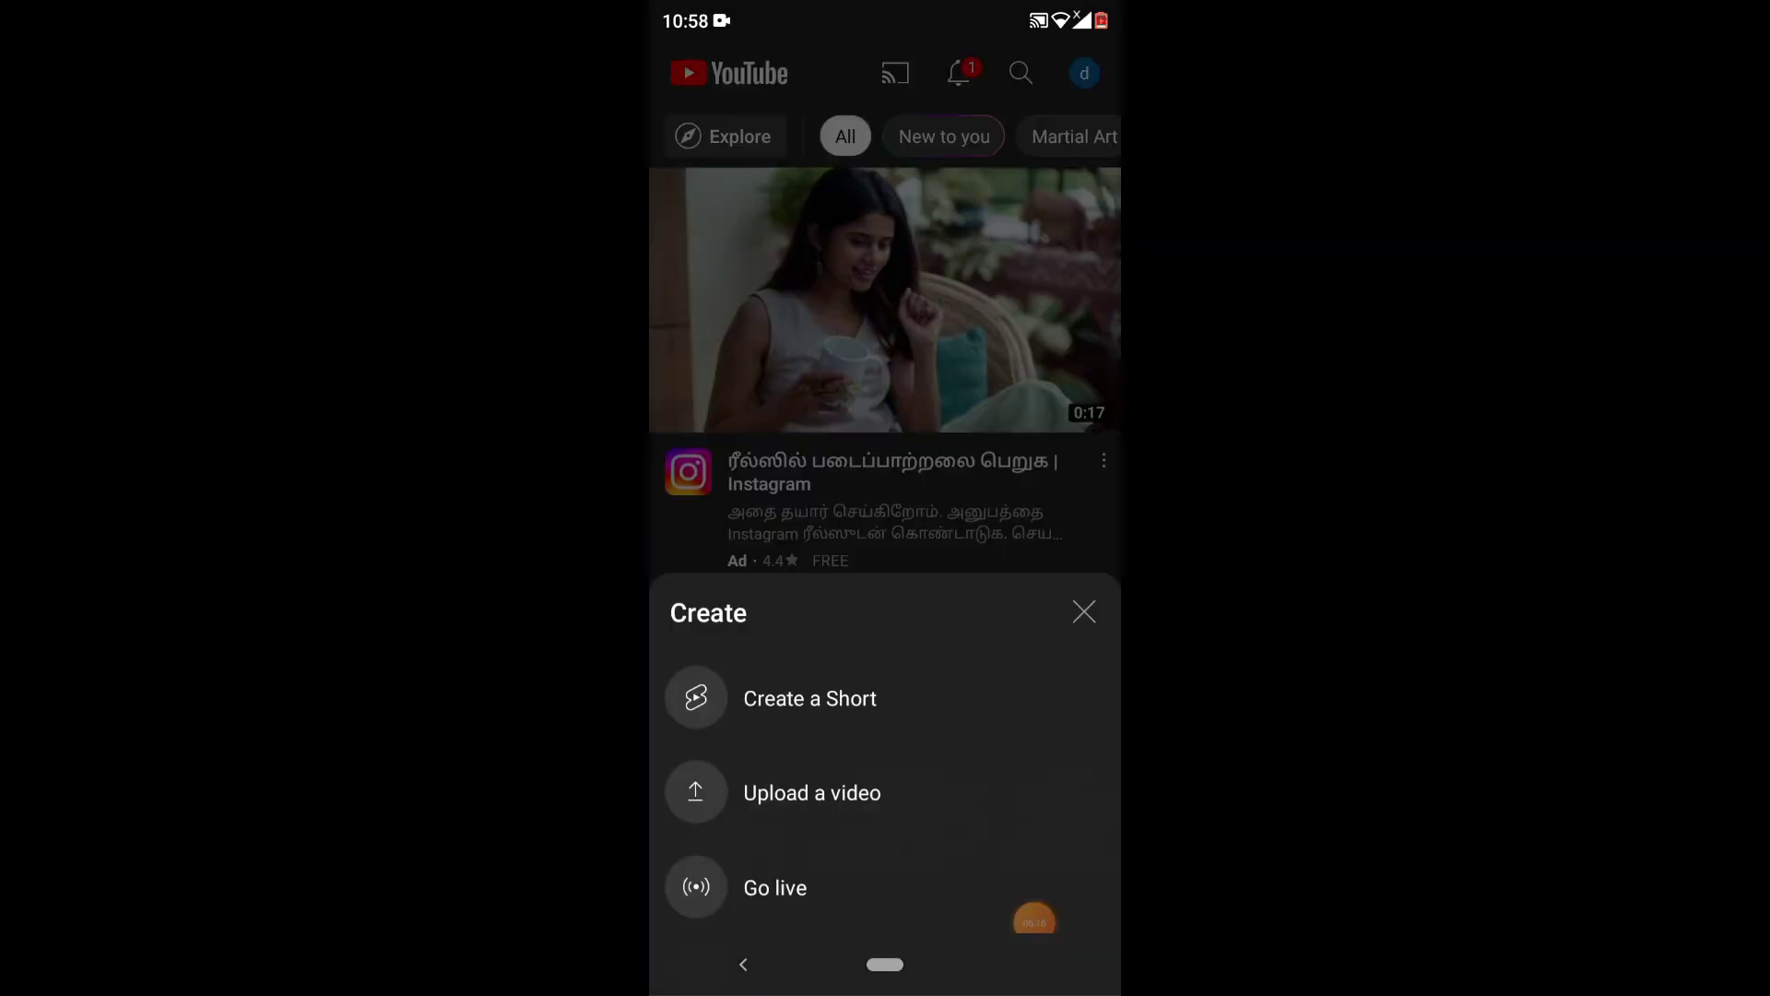